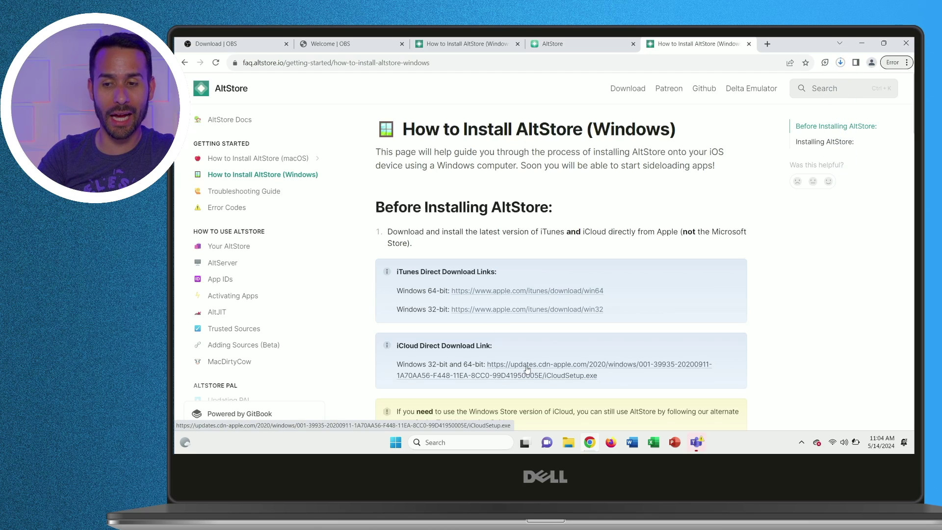
Step: Show the downloaded iTunes64Setup.exe in its folder from the browser's recent downloads
left_click(841, 62)
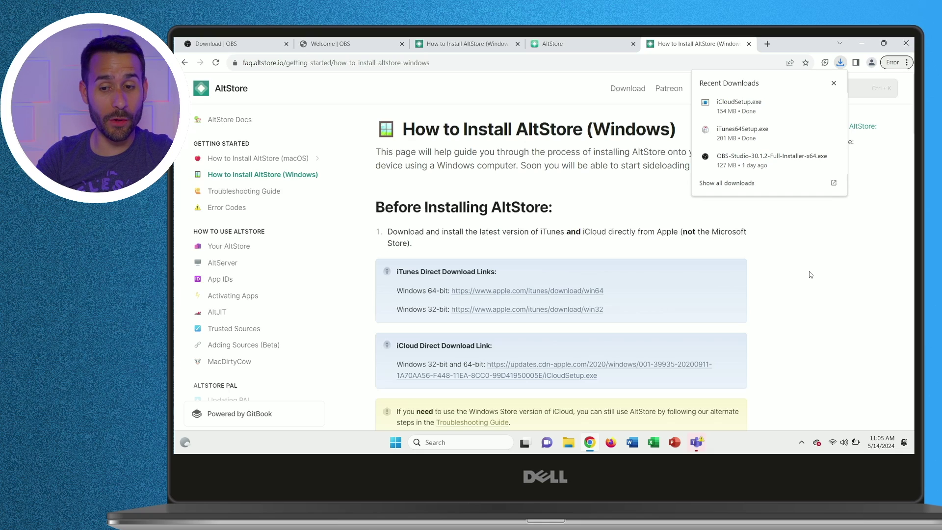
left_click(784, 106)
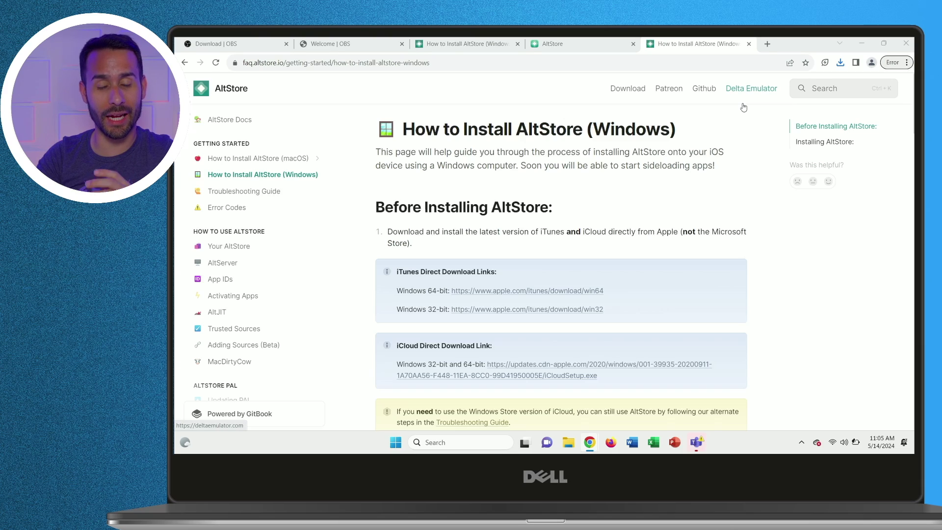
left_click(841, 63)
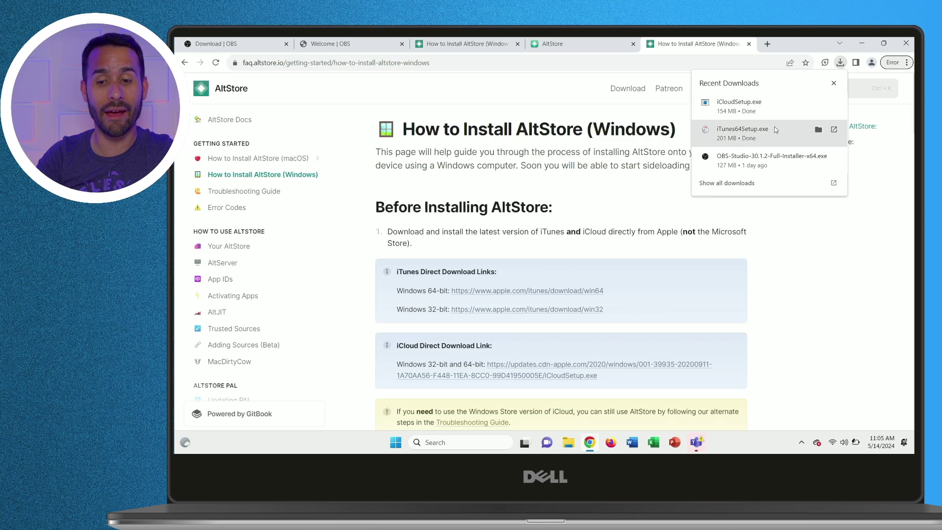
left_click(819, 130)
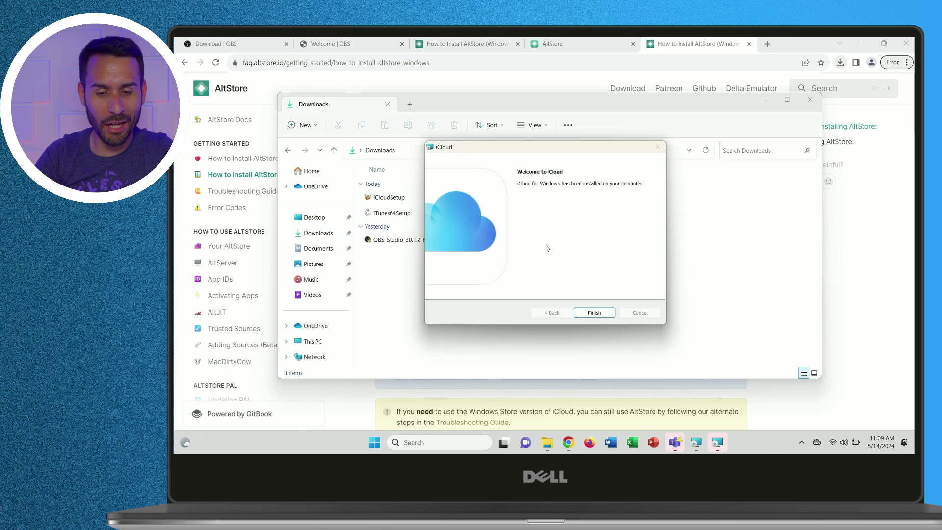
Step: Finish the iCloud setup, leaving its restart prompt unanswered beside the installer, and complete the iTunes installation
left_click(594, 314)
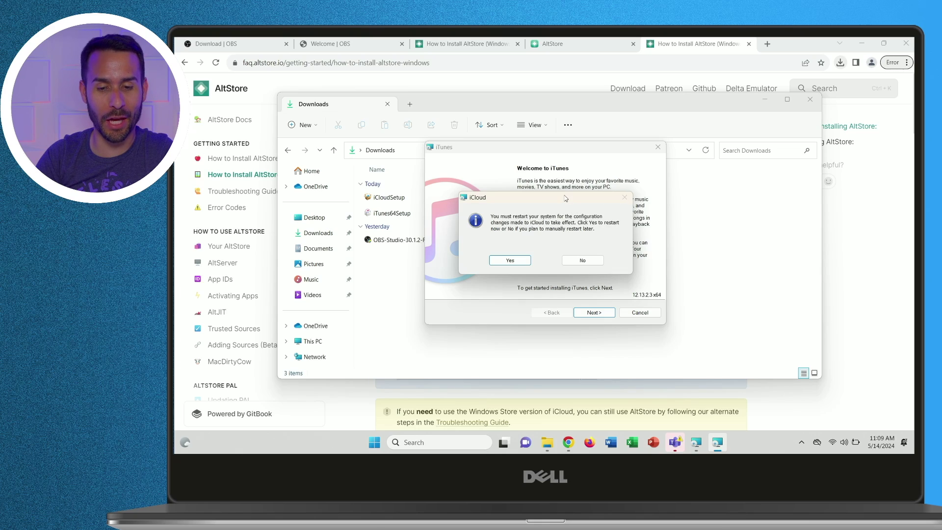
left_click_drag(565, 197, 782, 217)
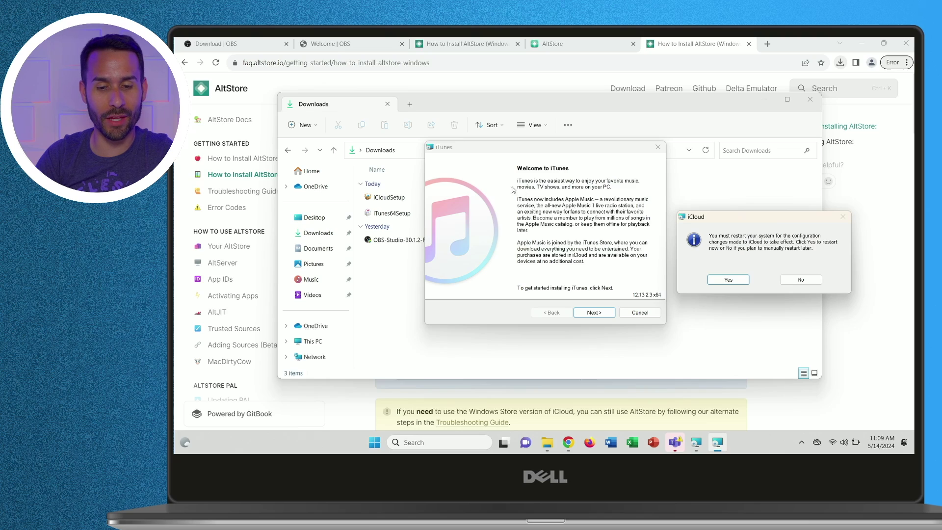
left_click(526, 194)
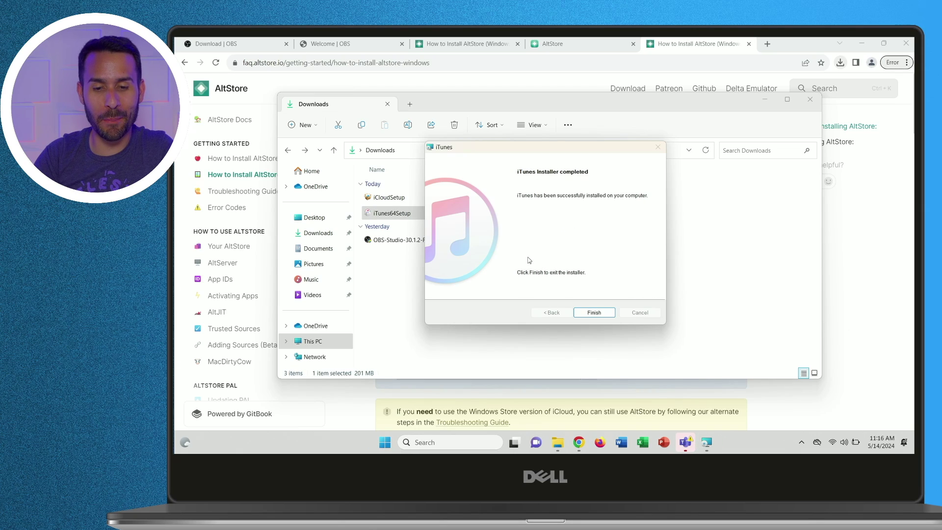
left_click(597, 313)
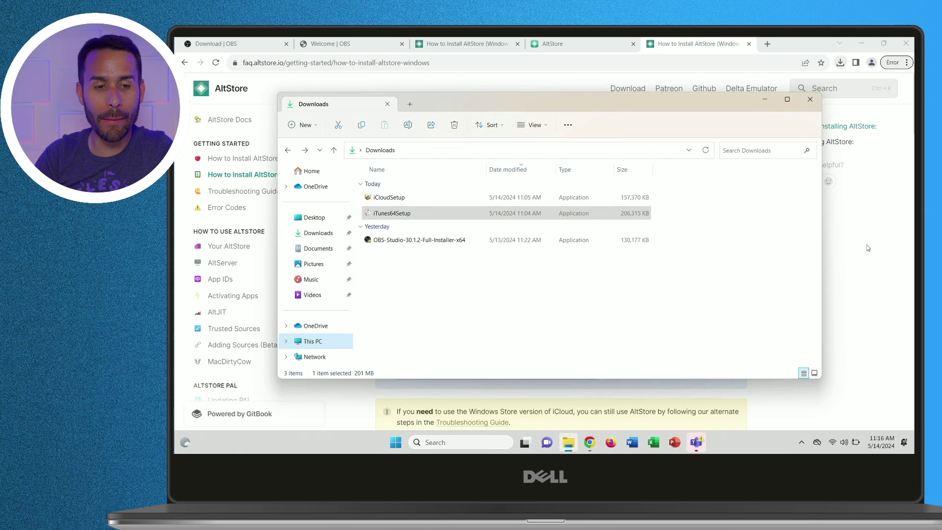
Step: Download AltServer for Windows from the Installing AltStore section of the installation guide
left_click(868, 248)
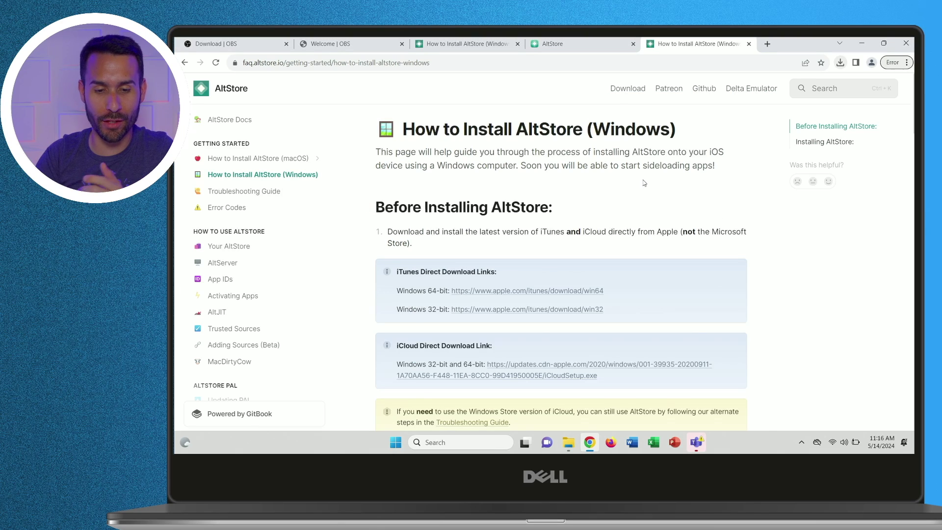
scroll(633, 184, "down", 2)
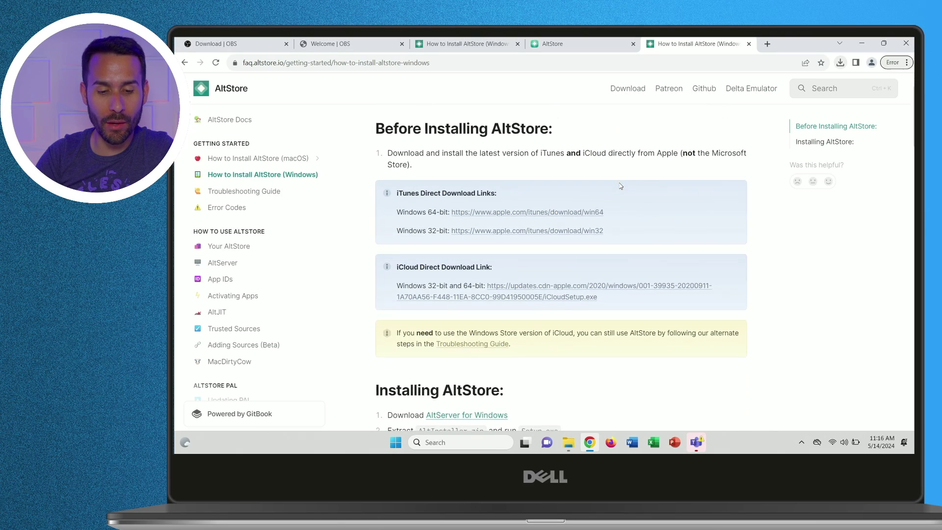
scroll(620, 186, "down", 3)
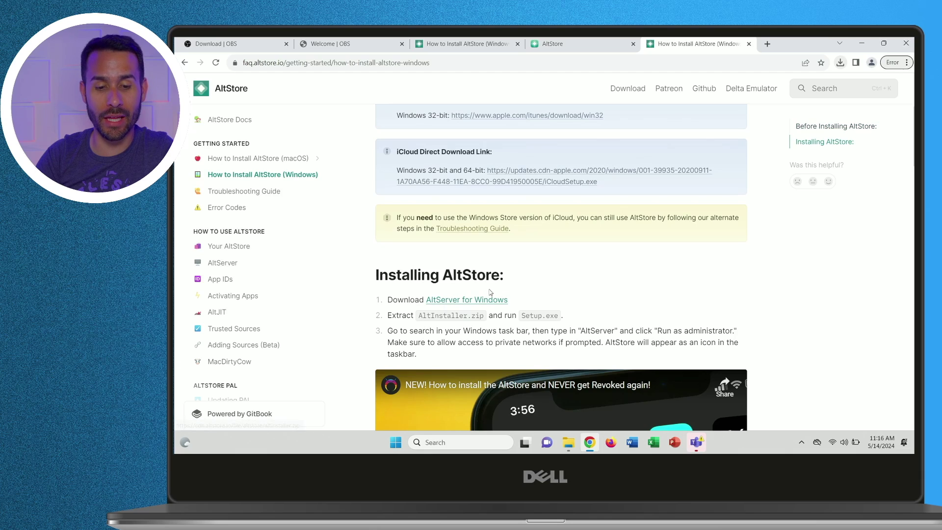
left_click(456, 302)
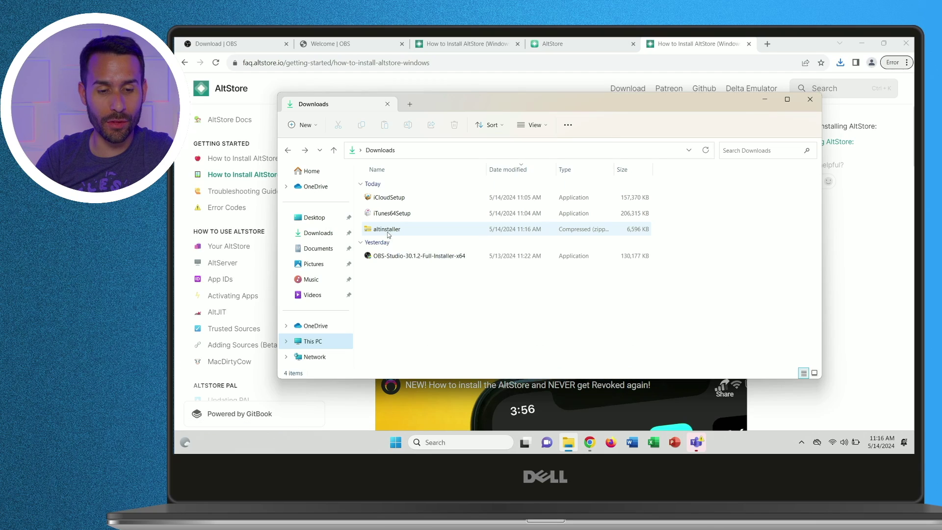
Step: Extract the altinstaller archive into an altinstaller folder inside Downloads
double_click(387, 232)
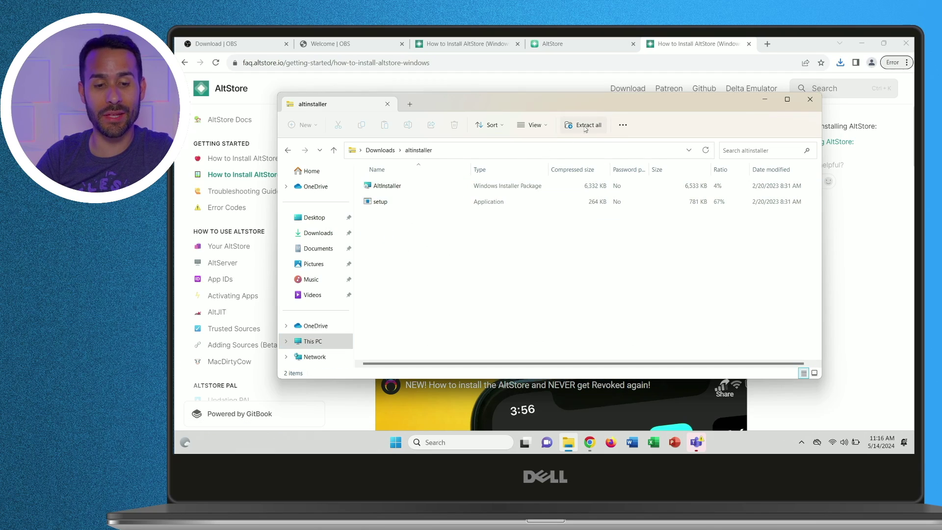
left_click(587, 123)
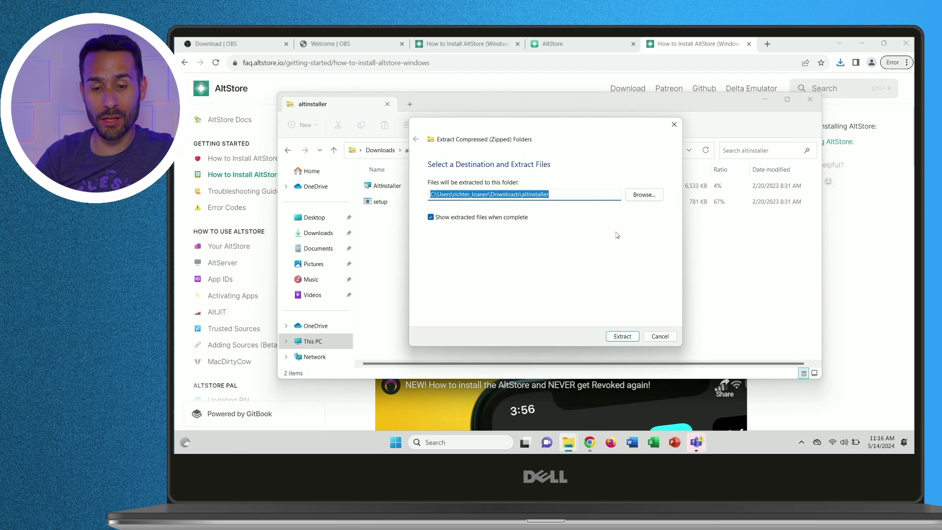
left_click(617, 338)
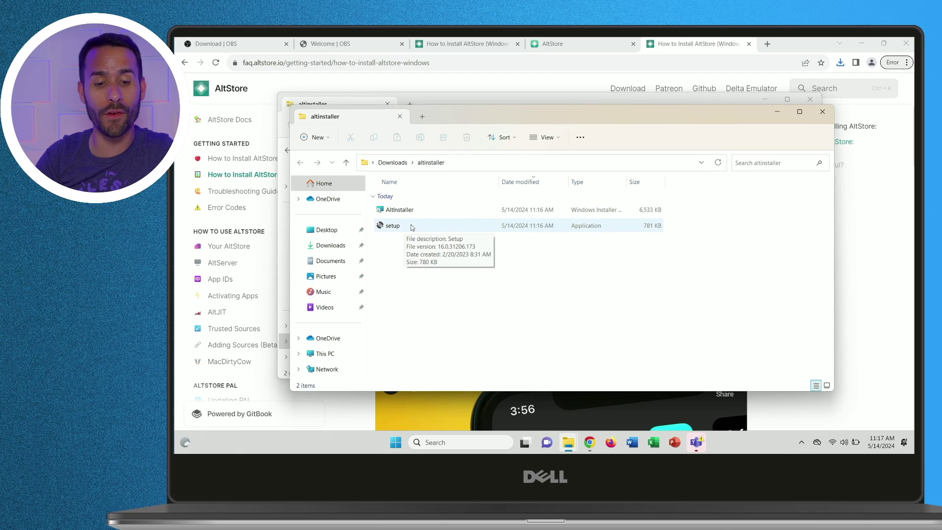
Step: Install AltServer with the extracted setup application, keeping the default Program Files (x86) folder and the Just me option
double_click(411, 226)
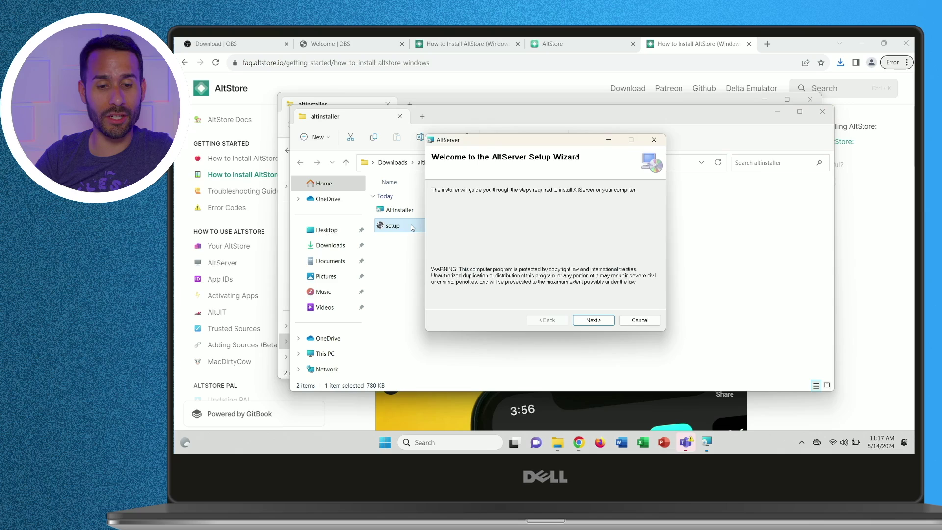
left_click(595, 321)
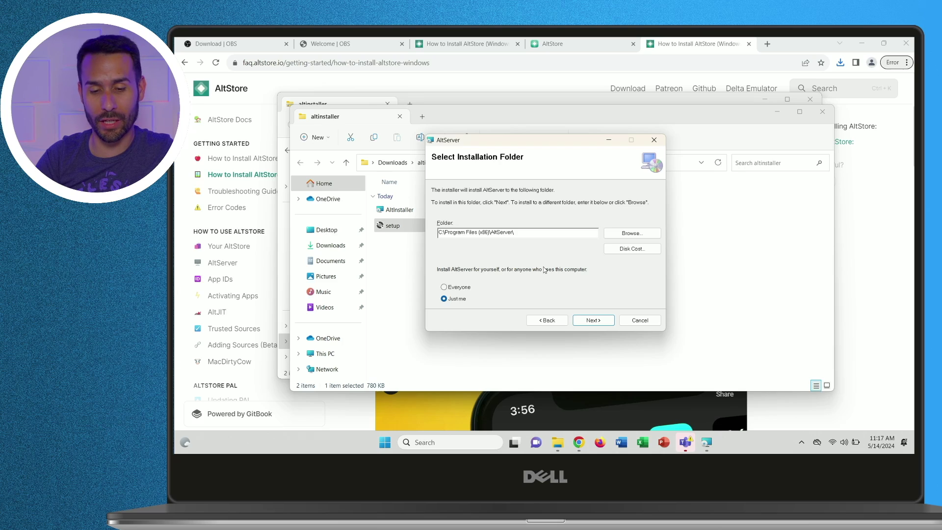
left_click(588, 321)
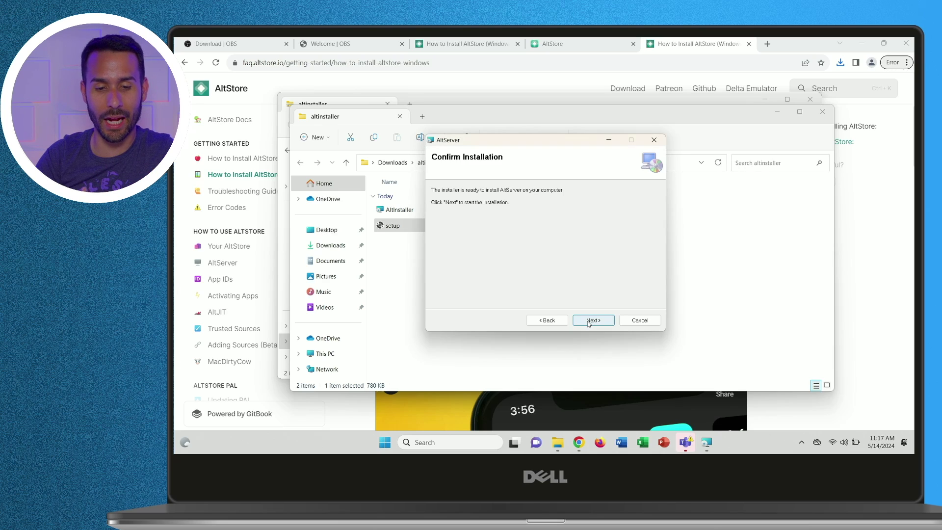
left_click(588, 321)
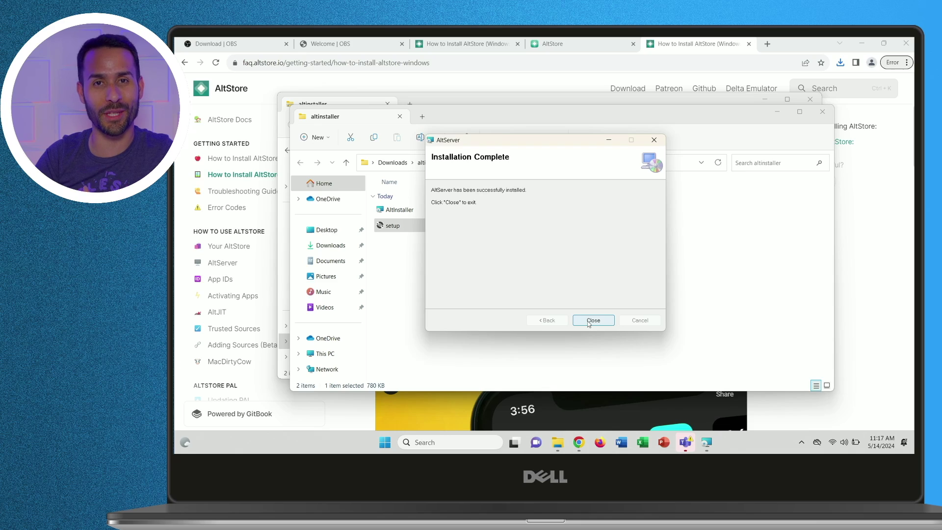
left_click(593, 321)
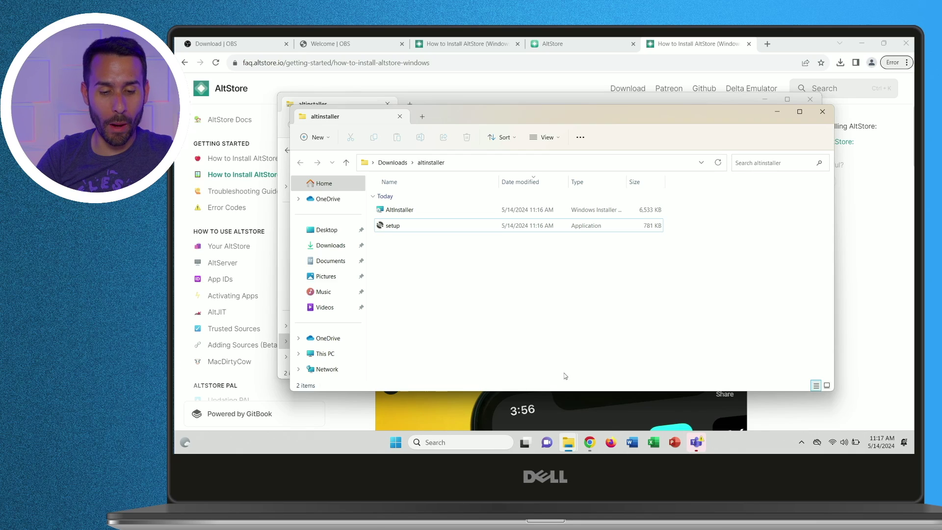
Step: Find AltServer through Windows search, run it as administrator, and allow it through the firewall on domain, private and public networks
left_click(452, 444)
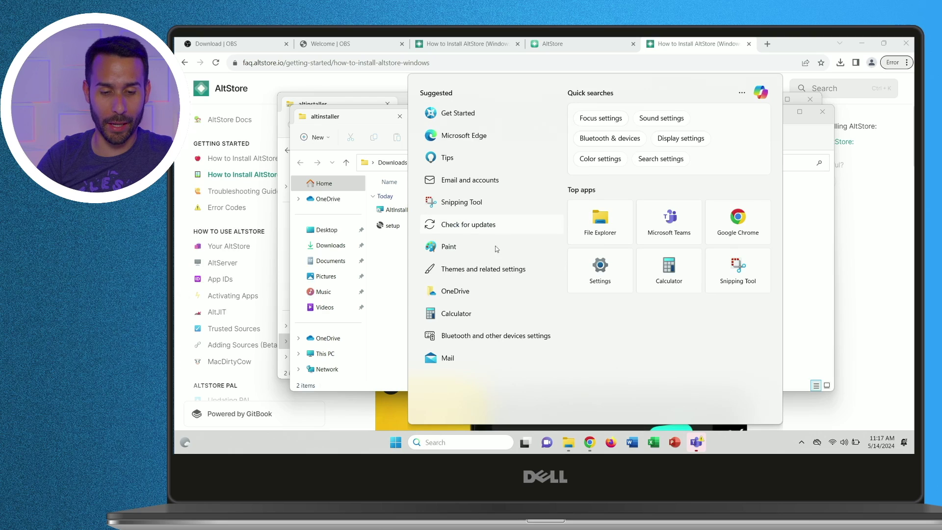
type("alts")
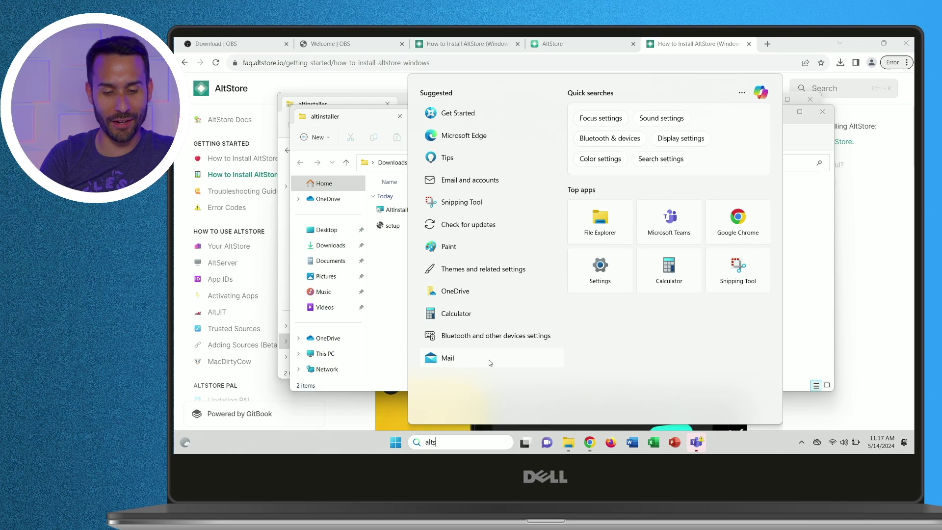
type("erver")
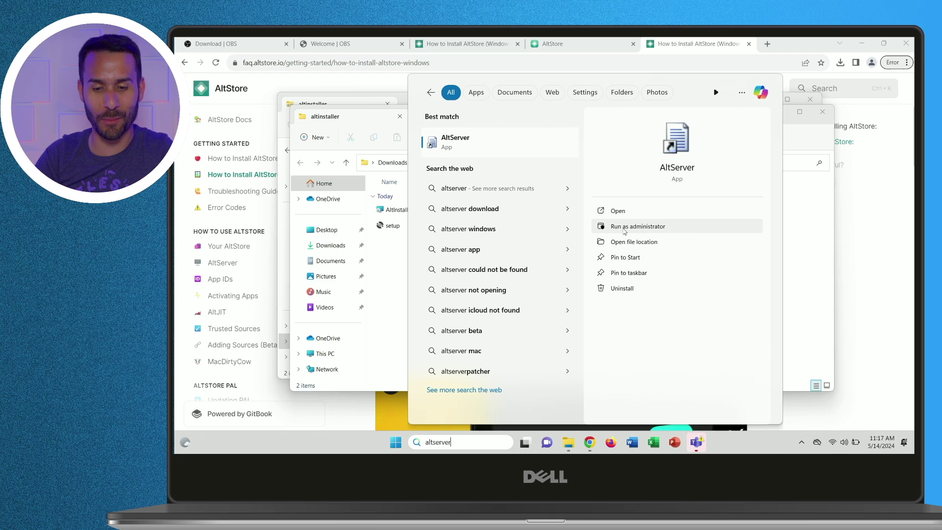
left_click(624, 231)
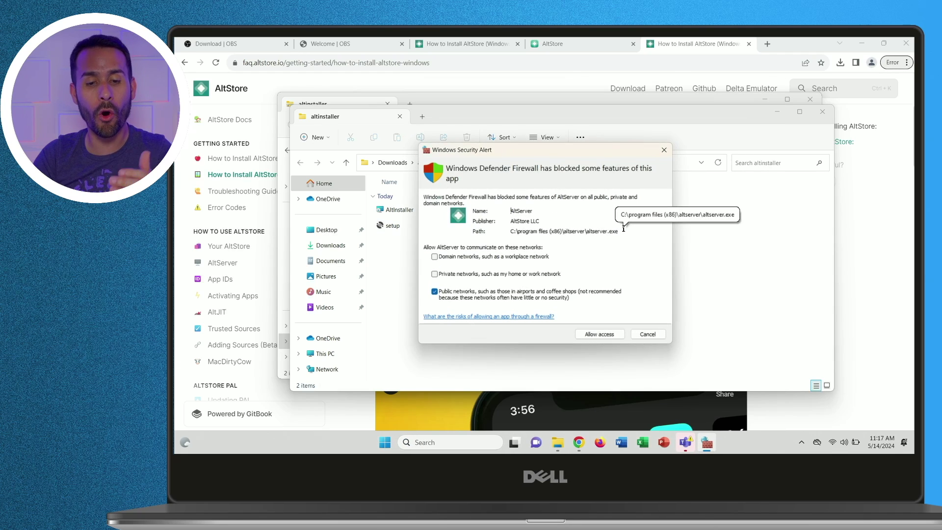
left_click(434, 273)
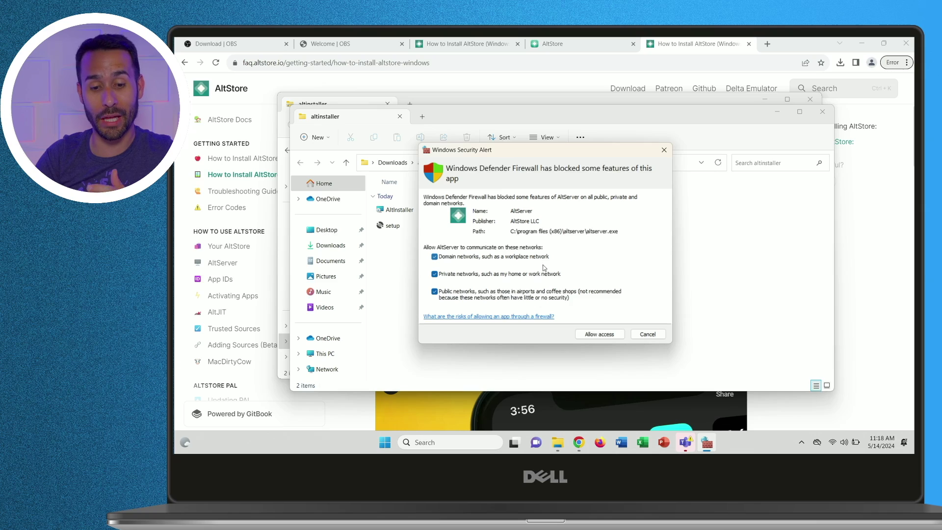
left_click(588, 335)
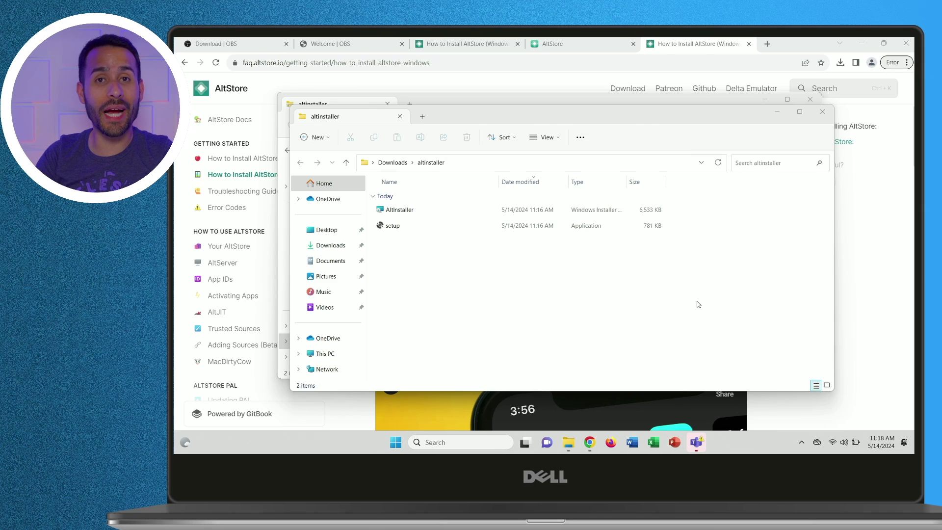
Step: Show the hidden system tray icons and trust this computer on the connected iPhone
left_click(801, 443)
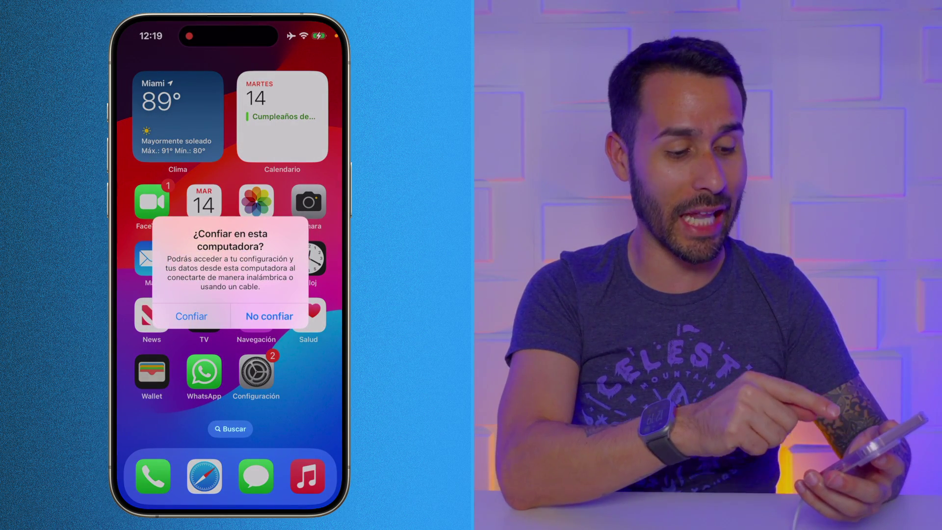
left_click(192, 316)
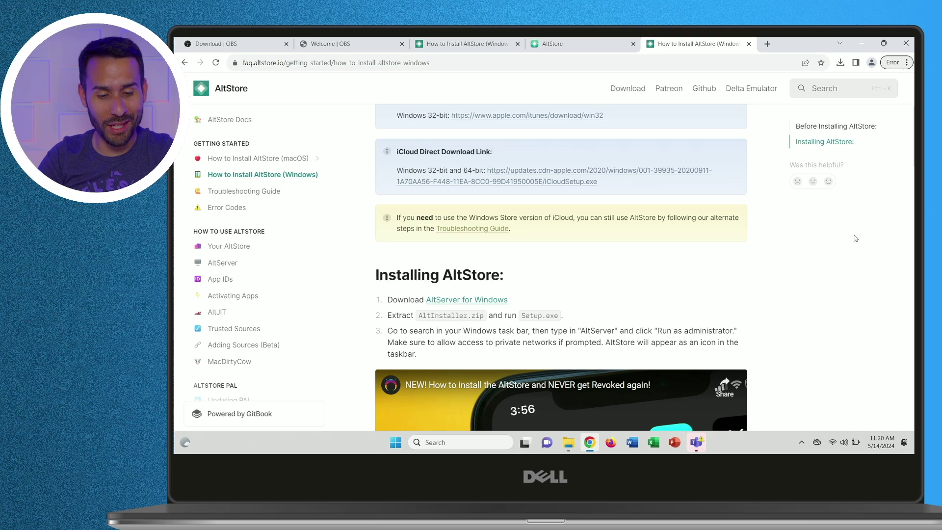
Step: Open iTunes through Windows search, accept its software license agreement, and agree to share library details with Apple
left_click(443, 442)
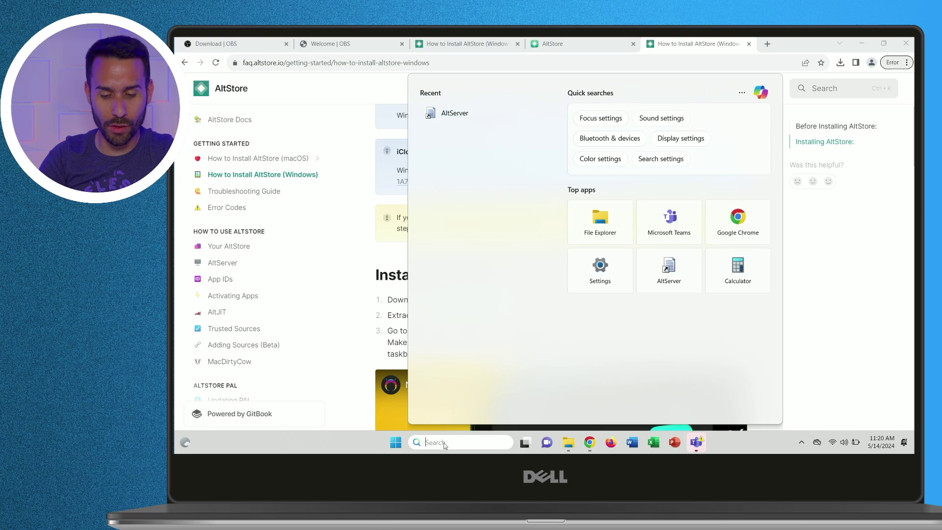
type("itunes")
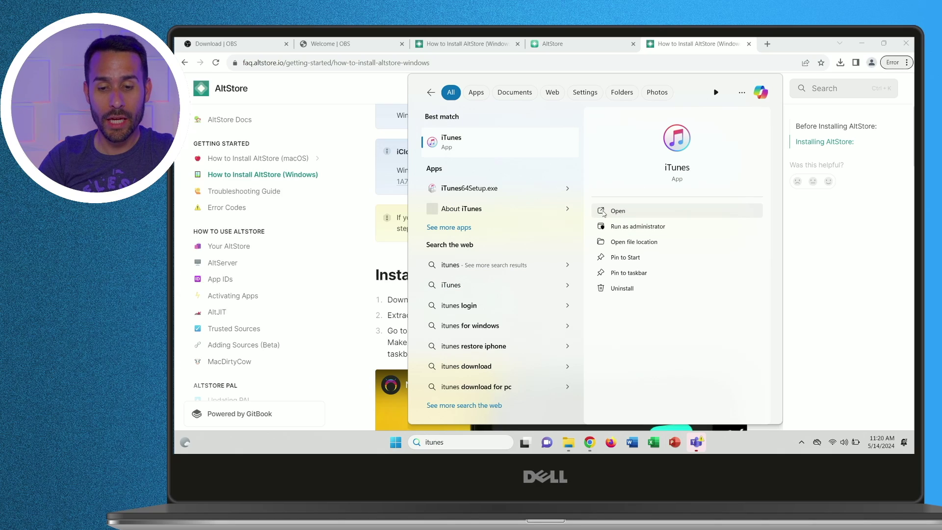
left_click(608, 212)
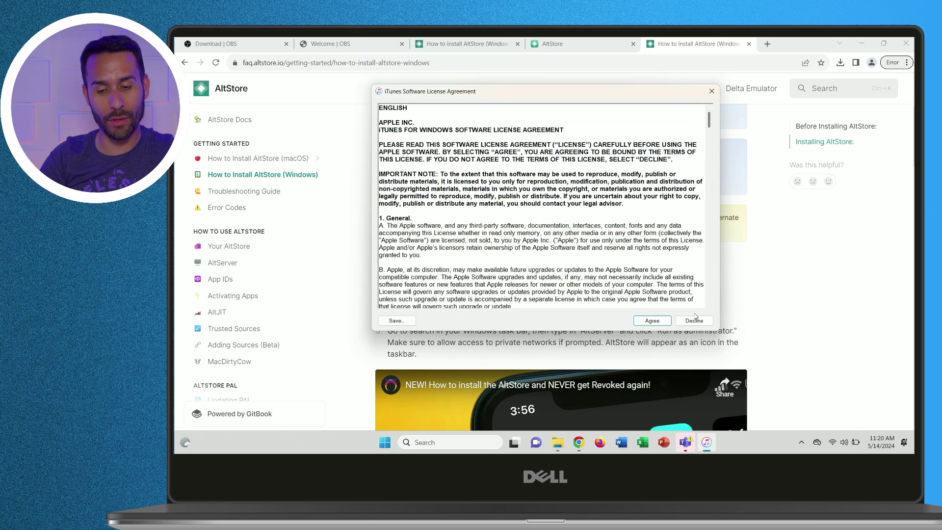
left_click(650, 322)
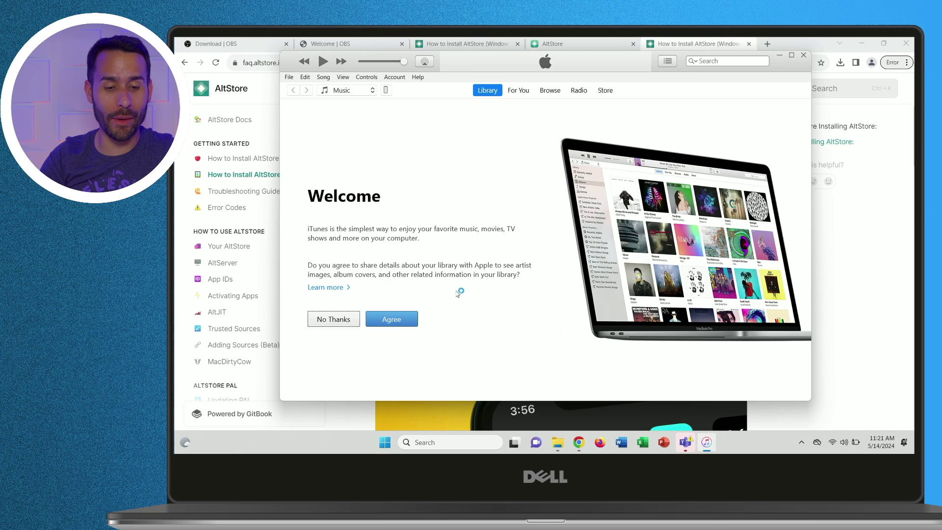
left_click(393, 325)
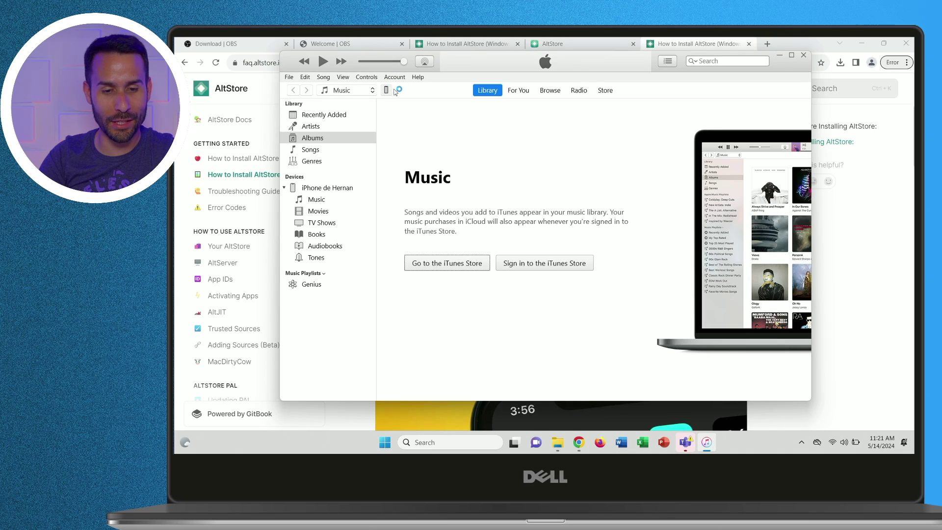
Step: Set up the connected iPhone in iTunes, accepting the iPhone Software License Agreement and starting sync with iTunes
left_click(386, 91)
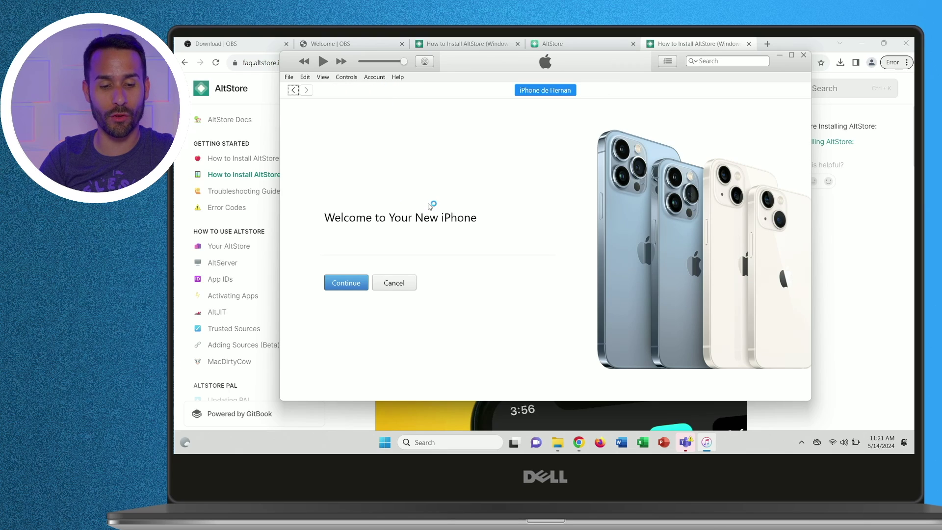
left_click(338, 283)
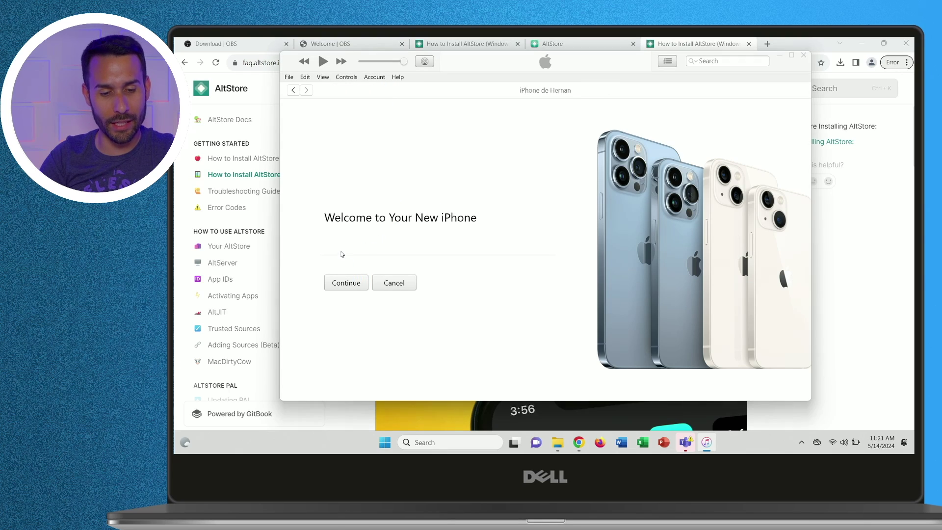
left_click(343, 283)
left_click(343, 283)
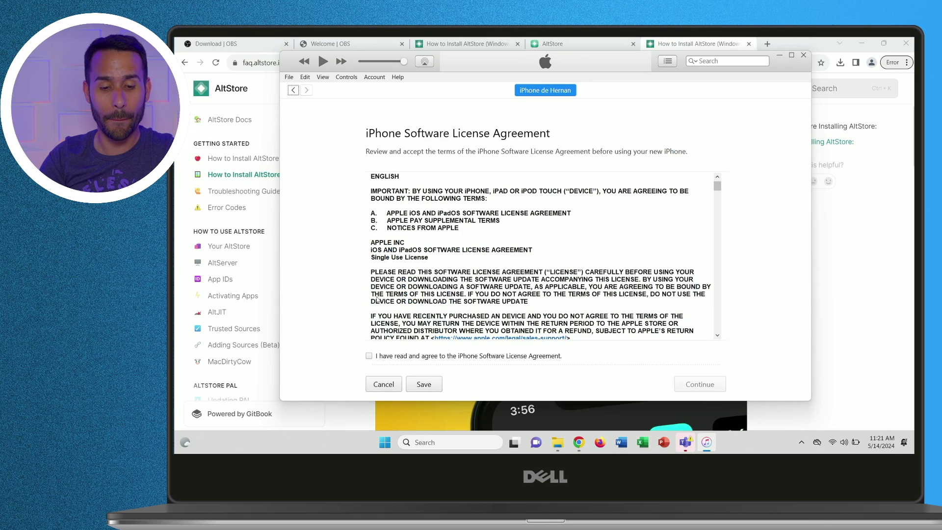
left_click(369, 357)
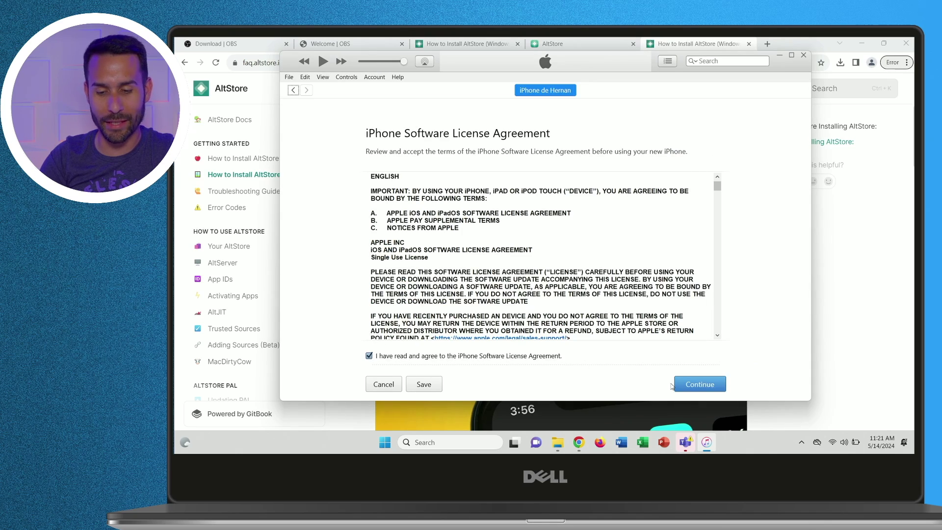
left_click(699, 384)
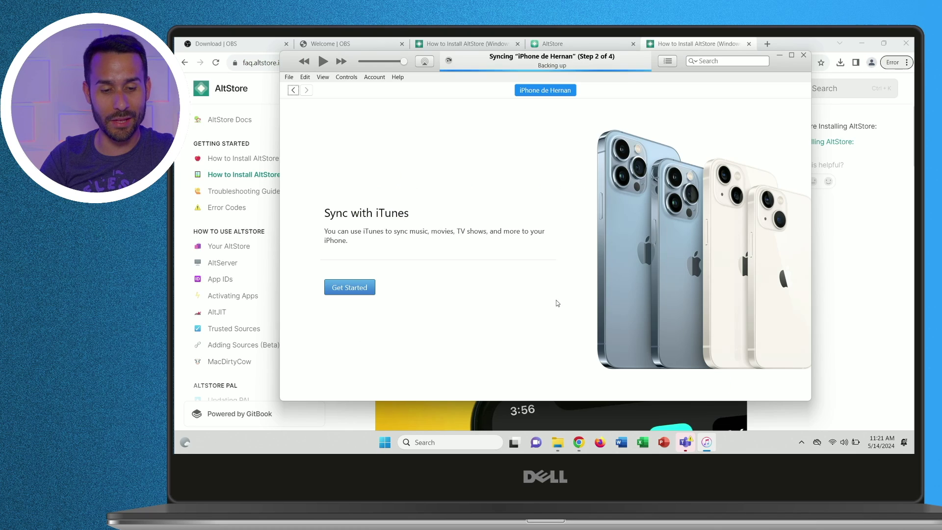
left_click(352, 290)
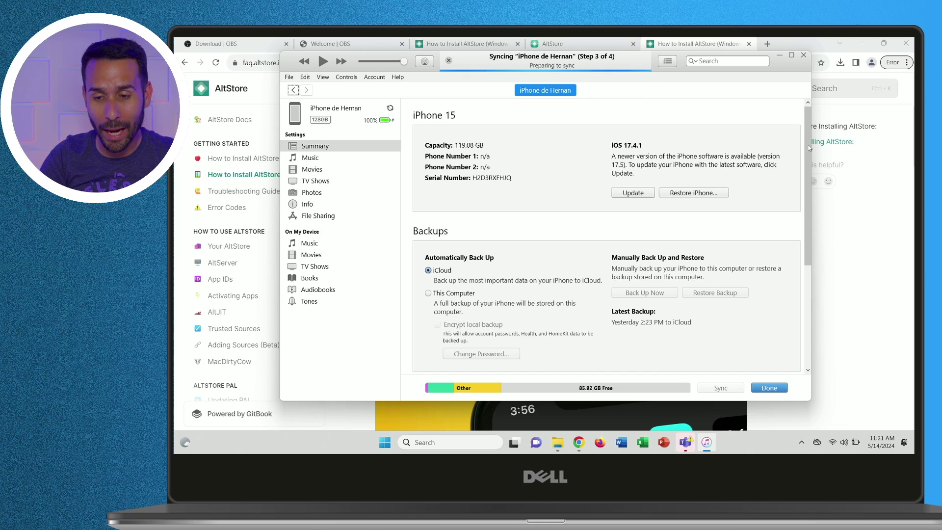
Step: Enable syncing with this iPhone over Wi-Fi in its summary options and apply the change
left_click_drag(809, 148, 806, 252)
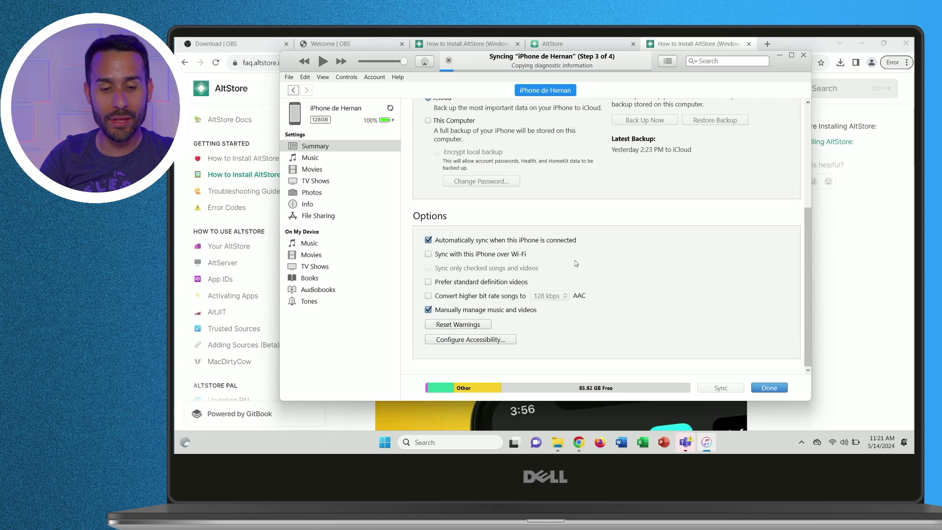
left_click(427, 255)
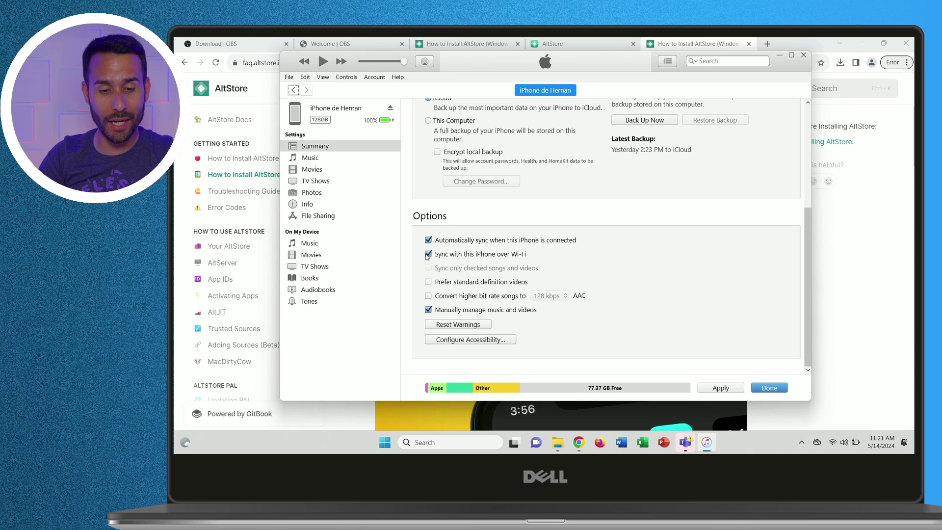
left_click(721, 389)
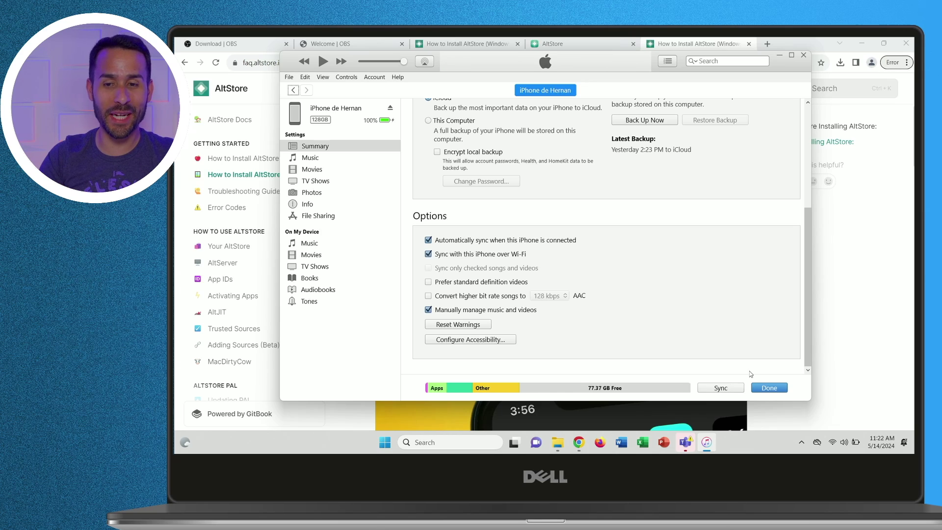
Step: Install AltStore on the connected iPhone through AltServer, entering the Apple ID and password and accepting the multiple AltServers warning
left_click(801, 443)
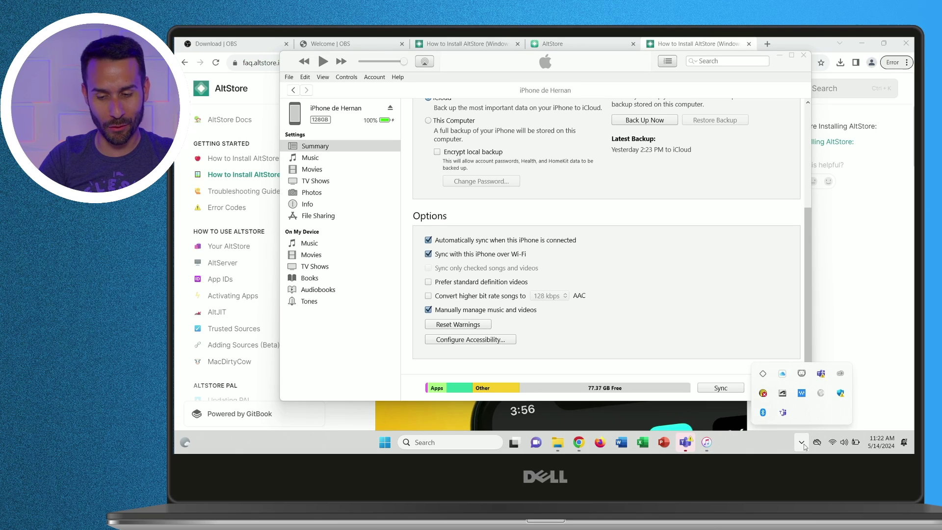
left_click(763, 375)
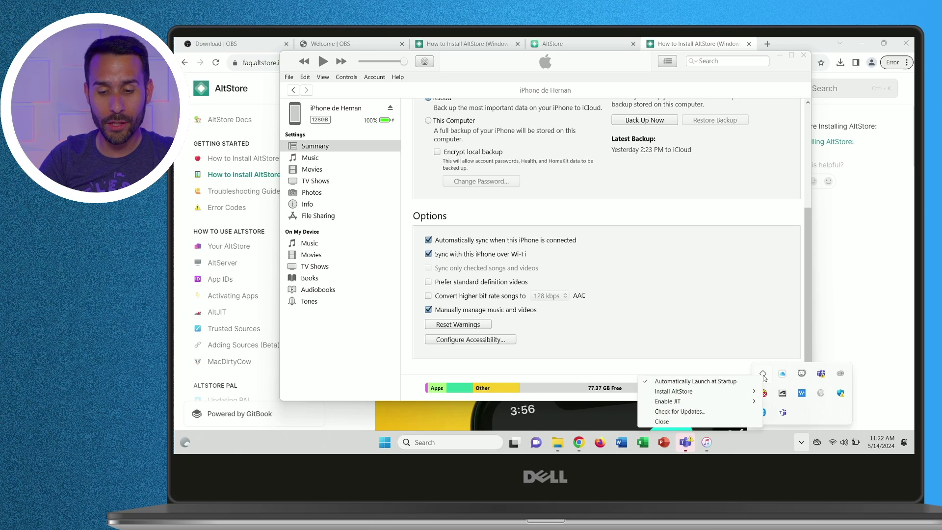
mouse_move(692, 392)
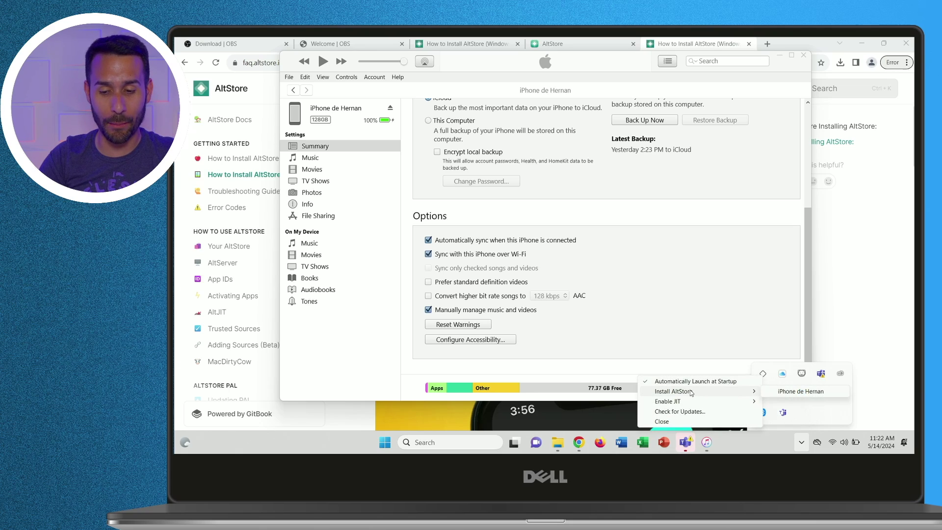
left_click(780, 393)
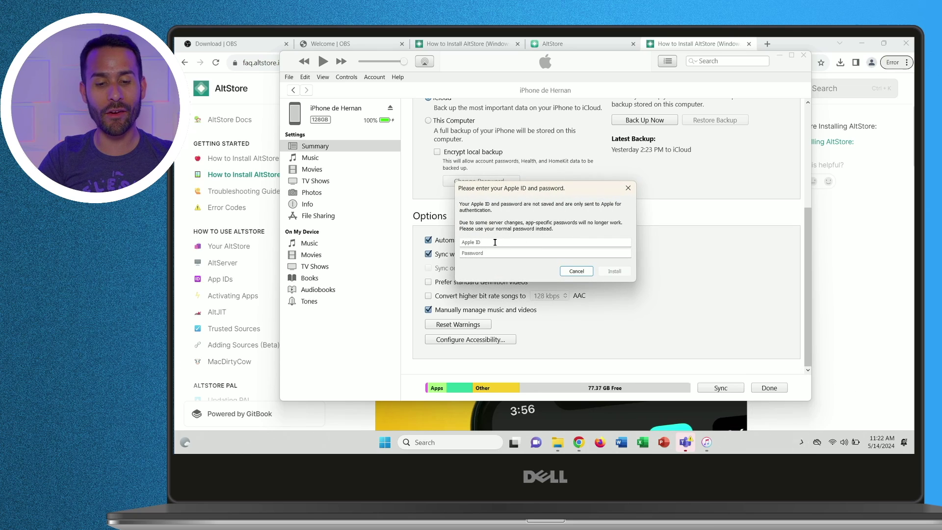
left_click(494, 241)
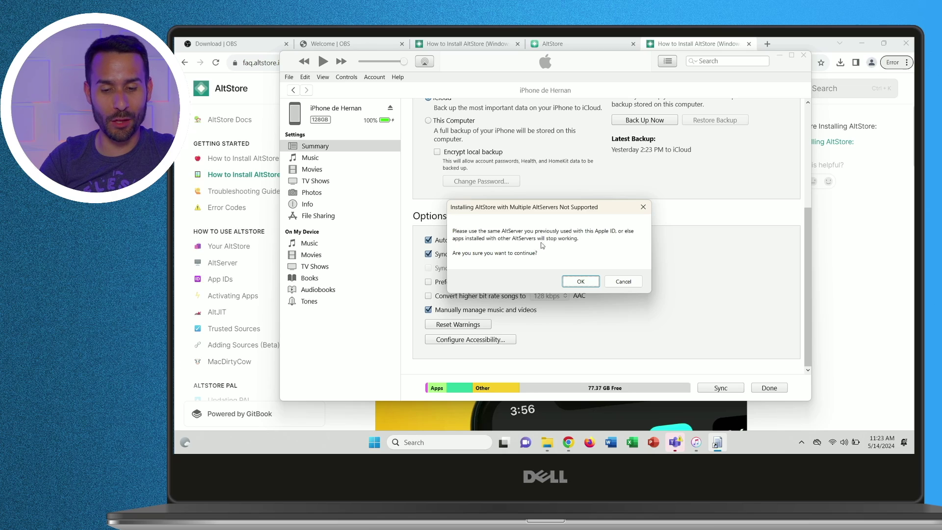
left_click(583, 283)
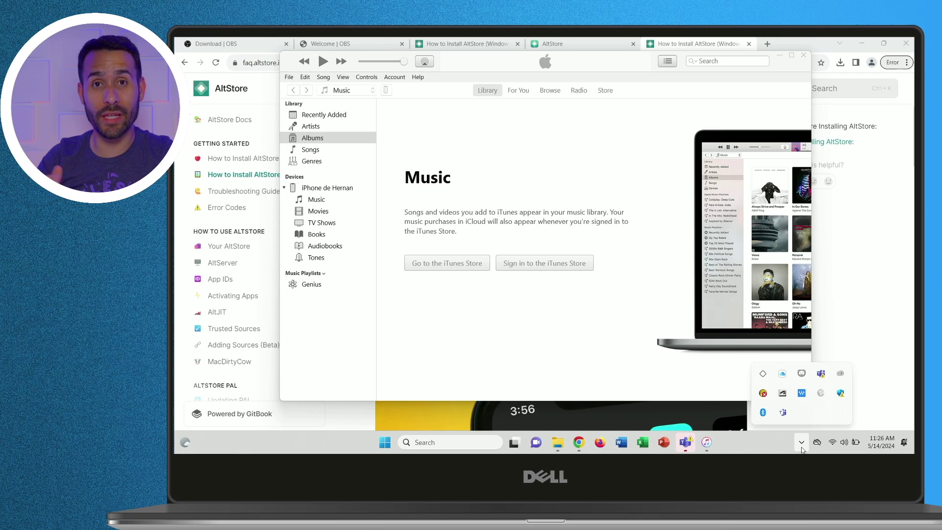
Step: Check for AltServer updates through its system tray entry
left_click(764, 375)
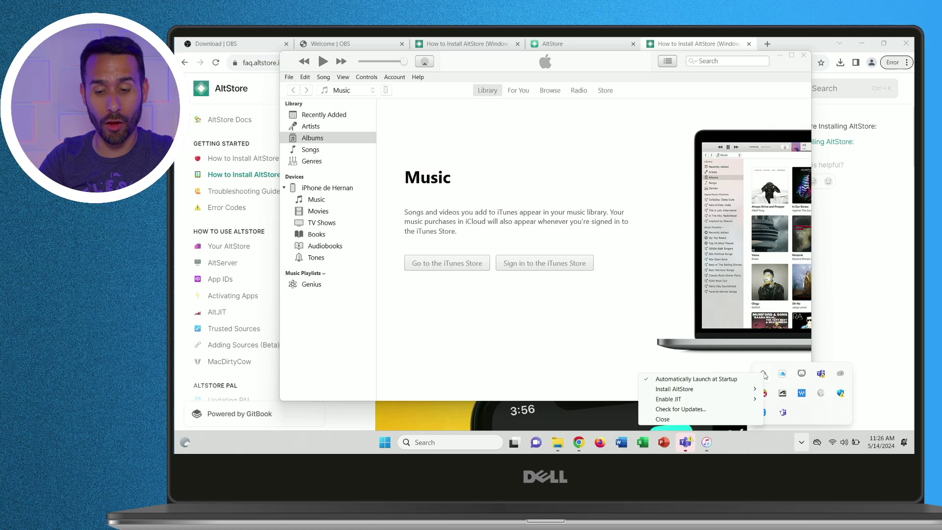
left_click(678, 410)
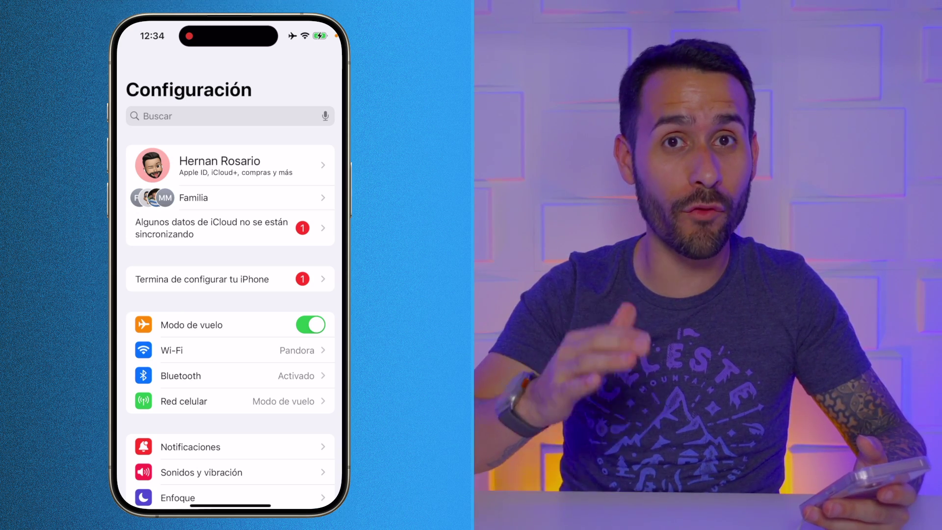
Step: In the iPhone's General settings, open VPN and device management and trust the developer account behind AltStore
scroll(230, 294, "down", 6)
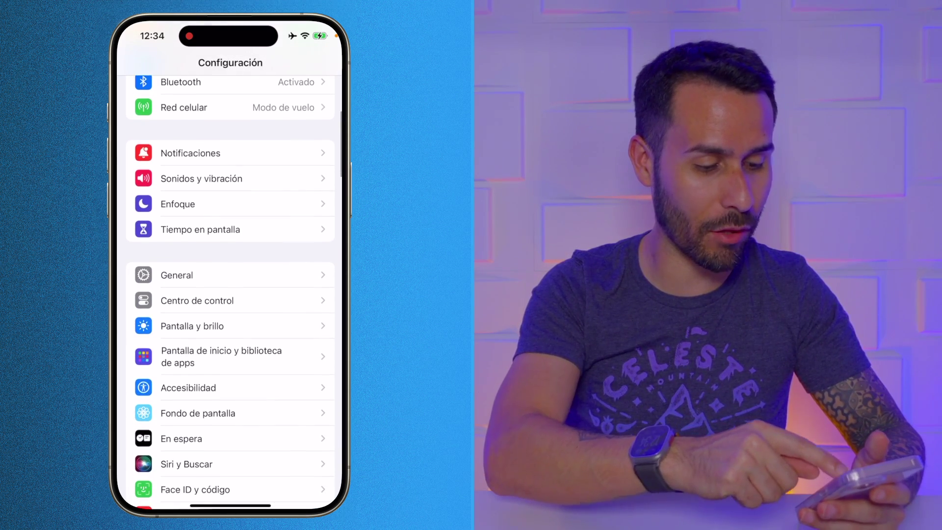
left_click(176, 275)
scroll(230, 294, "down", 5)
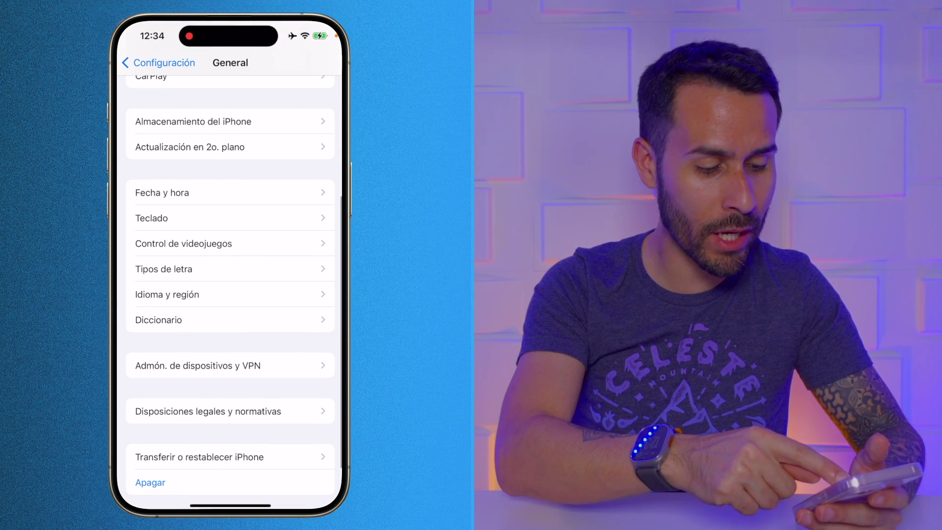
left_click(230, 365)
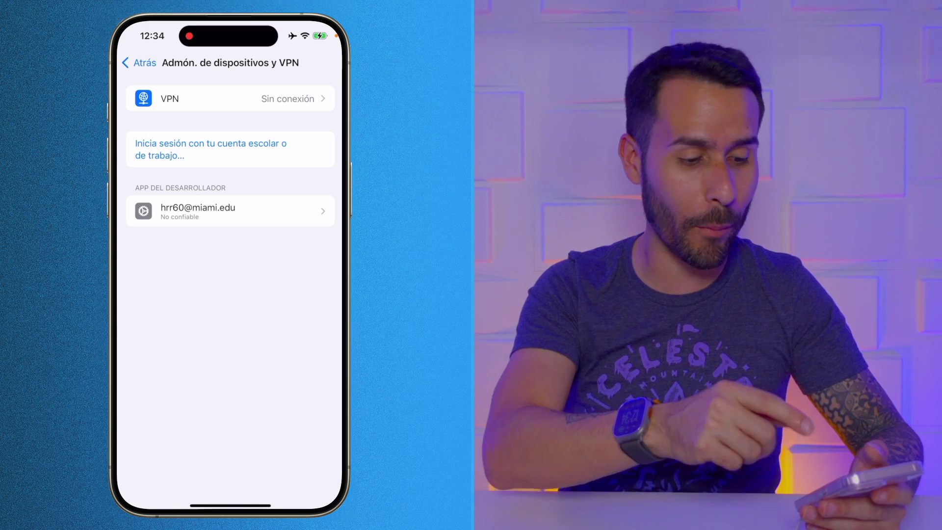
left_click(230, 211)
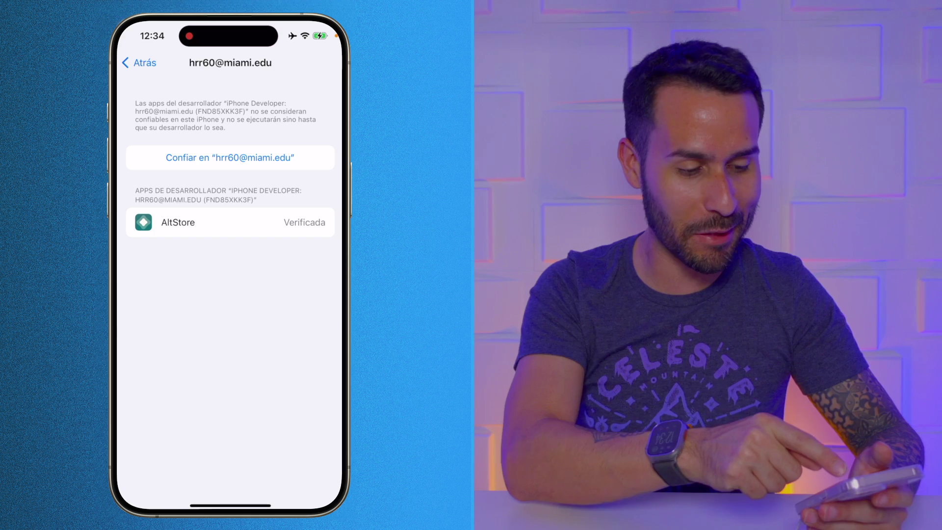
left_click(230, 158)
left_click(269, 331)
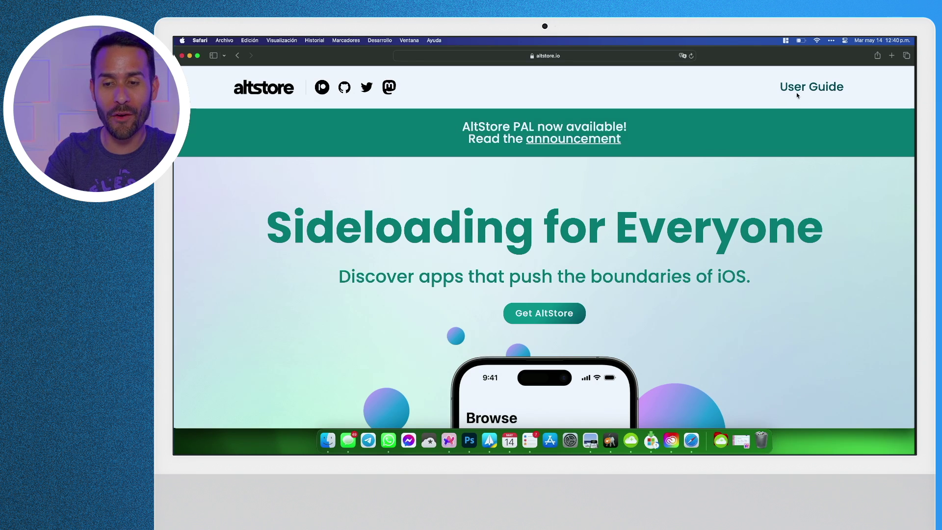
Step: On the Mac, open the macOS installation page in the AltStore user guide and download AltServer for macOS, allowing downloads from faq.altstore.io
left_click(812, 88)
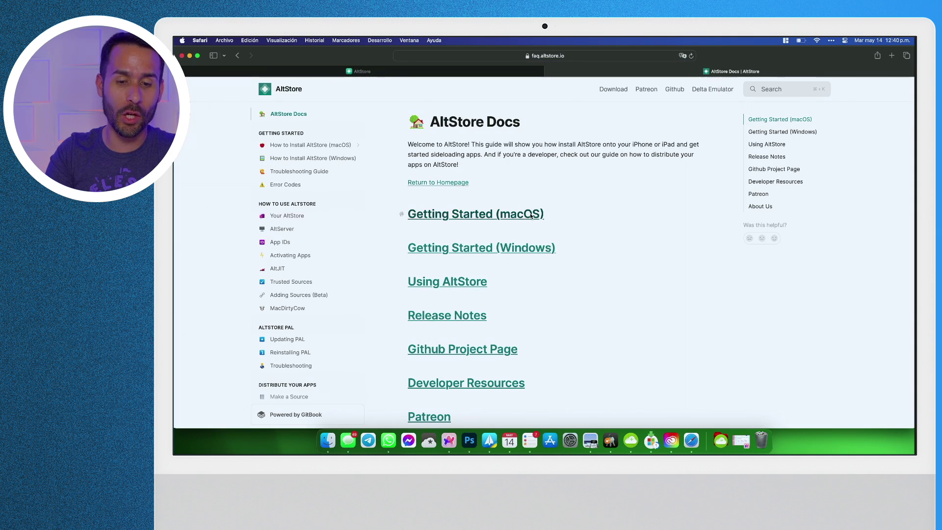
left_click(470, 215)
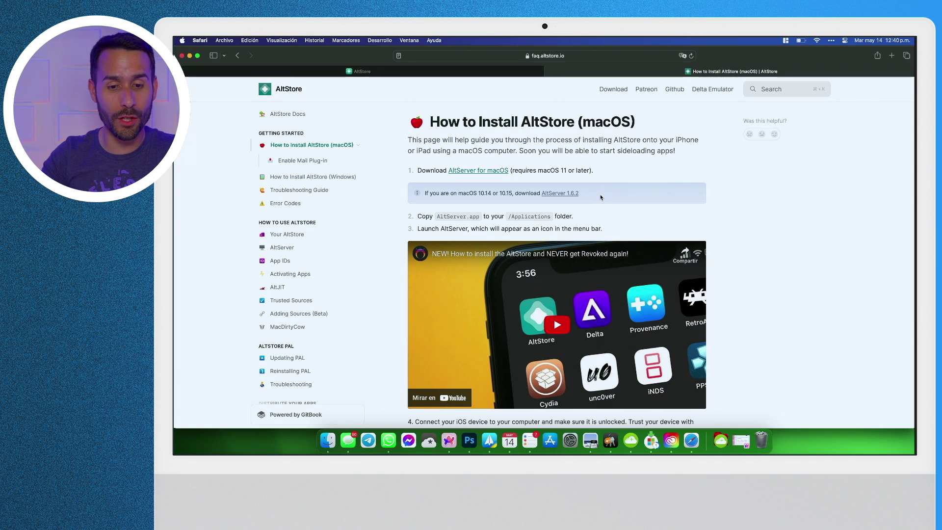
left_click(480, 171)
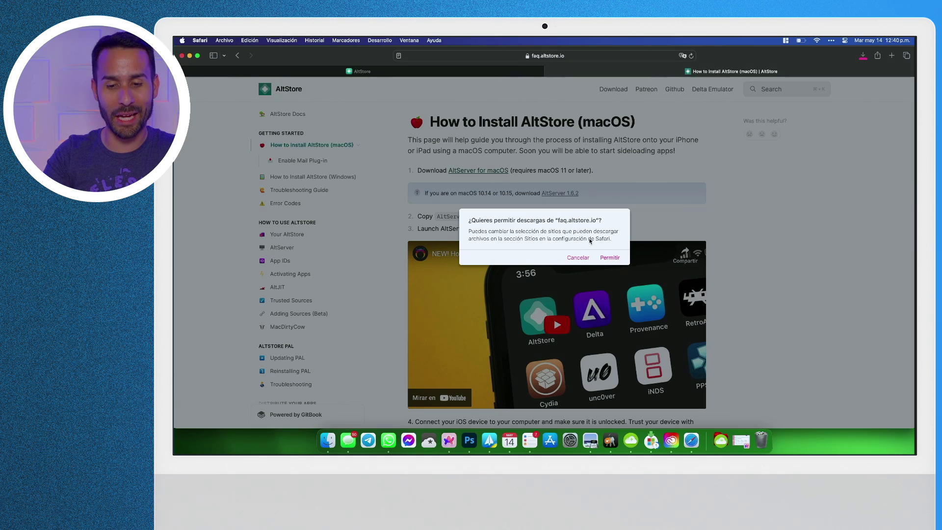
left_click(609, 259)
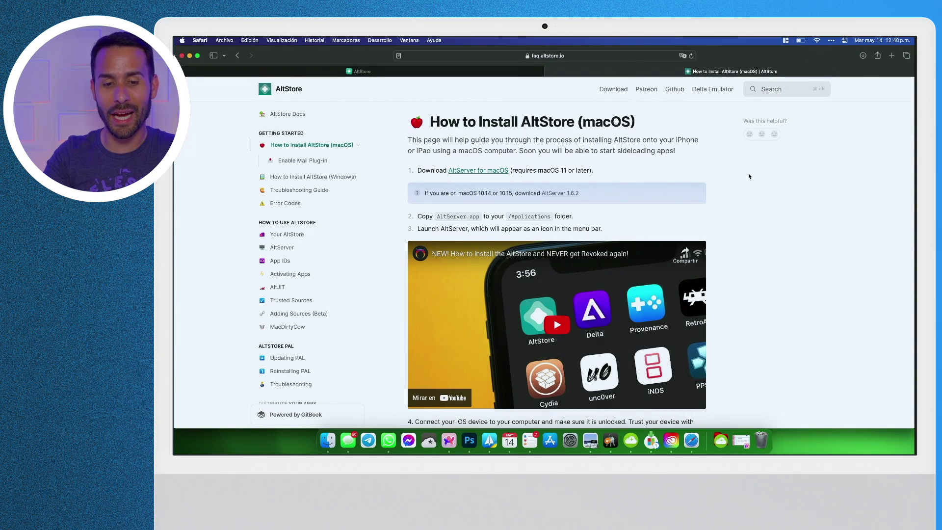
Step: Show the downloaded AltServer app in Finder and move it to the Applications folder
left_click(863, 56)
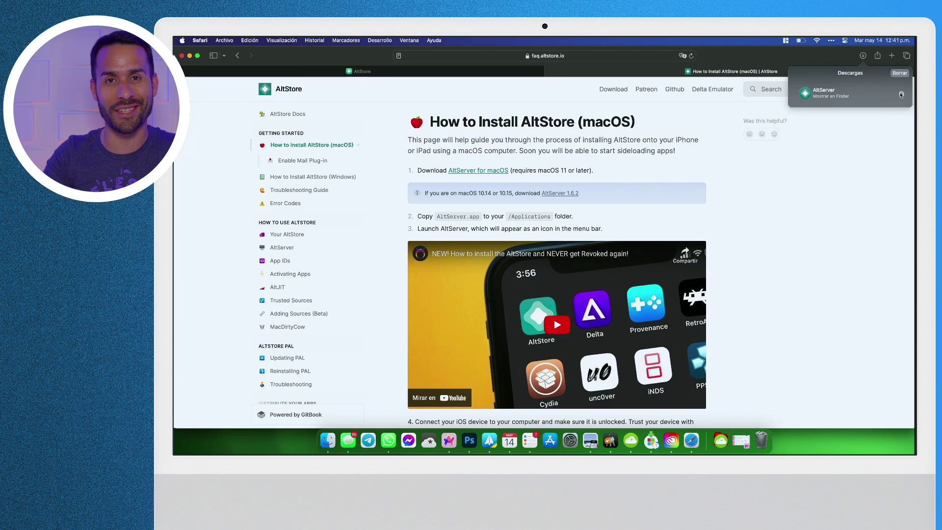
left_click(900, 94)
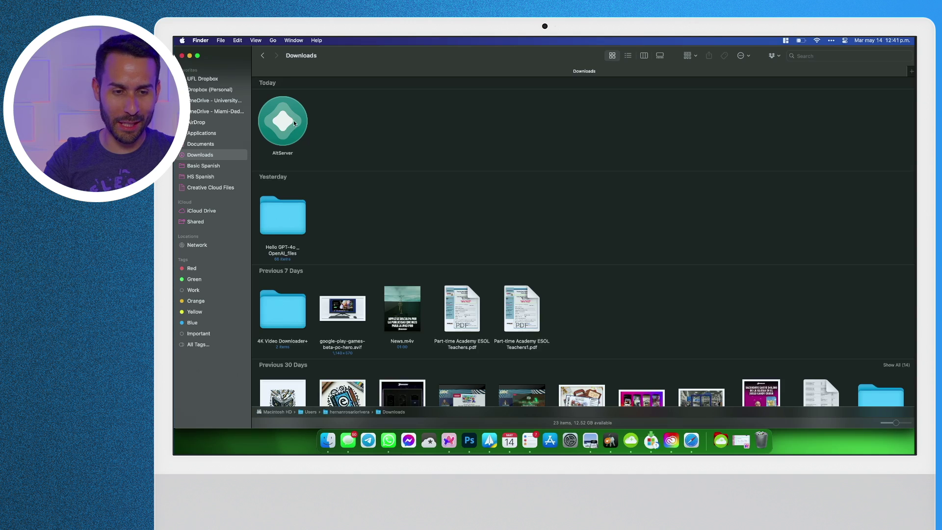
left_click_drag(290, 126, 217, 135)
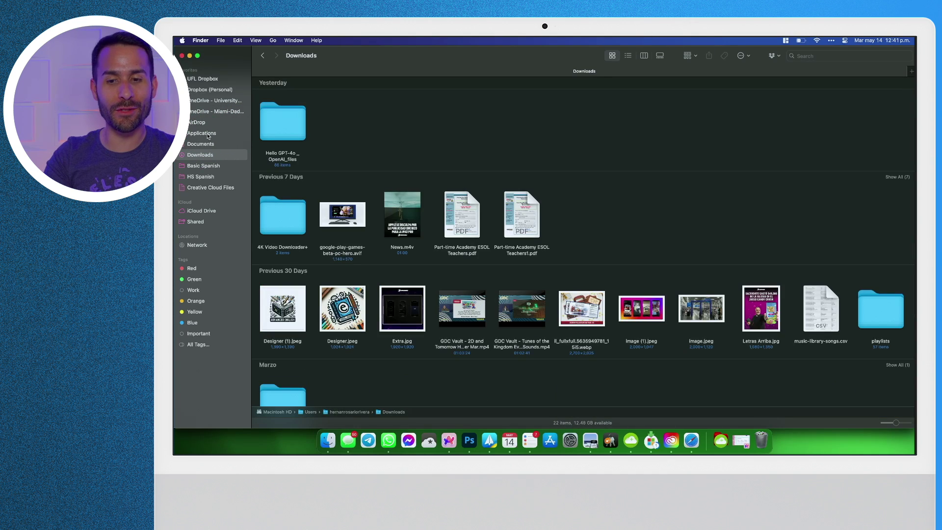
Step: Launch AltServer from the Applications folder and confirm opening the app downloaded from the internet
left_click(208, 135)
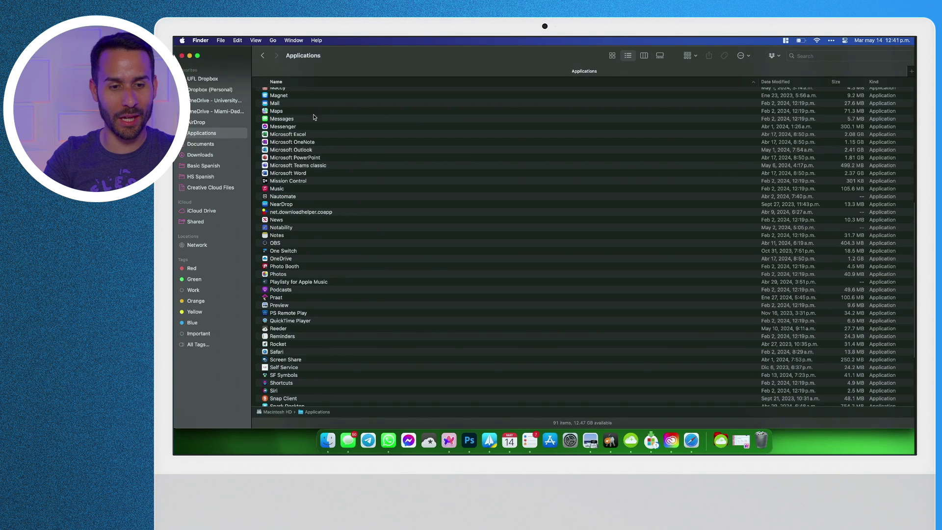
scroll(283, 143, "up", 15)
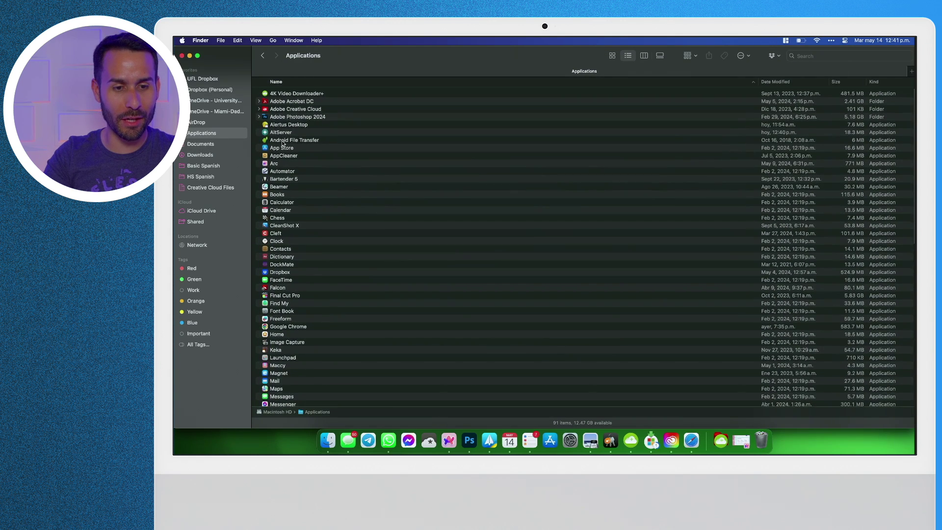
double_click(290, 134)
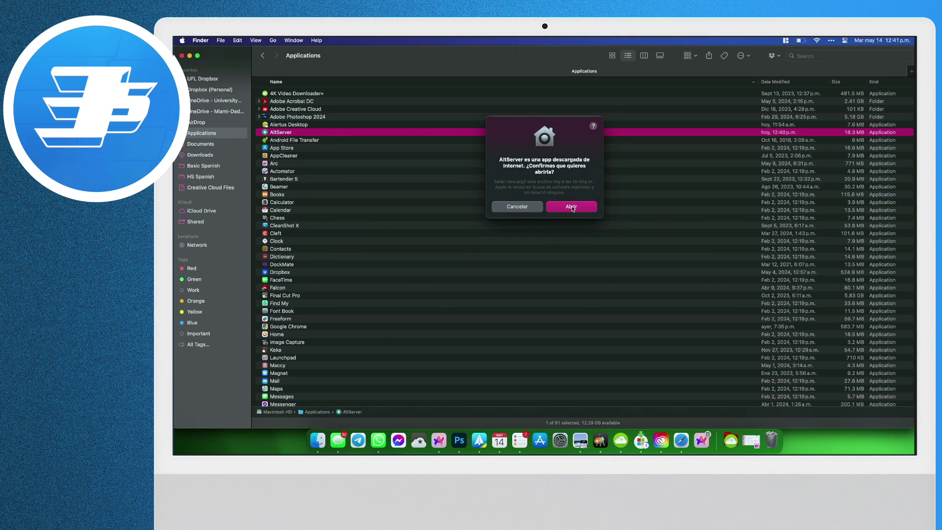
left_click(571, 206)
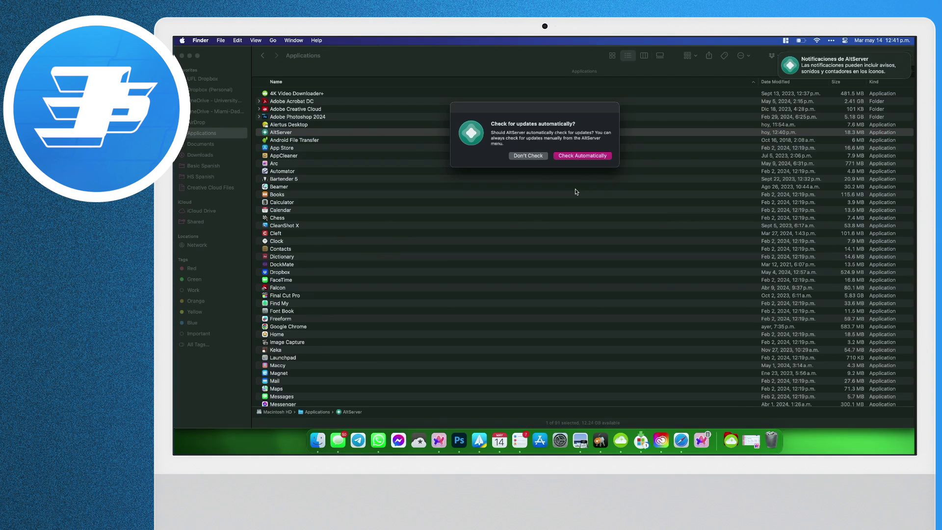
Step: Turn on automatic update checks for AltServer and install the 1.7.1 update, relaunching the app
left_click(571, 156)
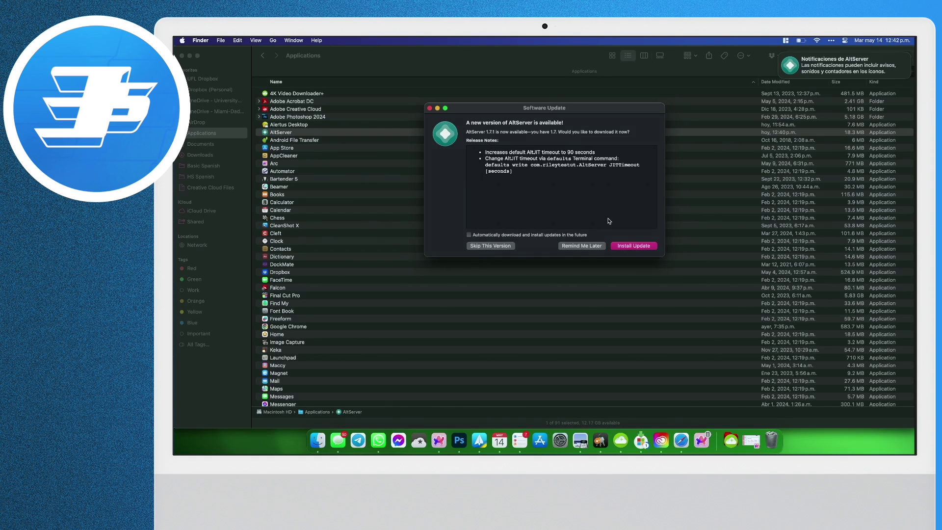
left_click(627, 246)
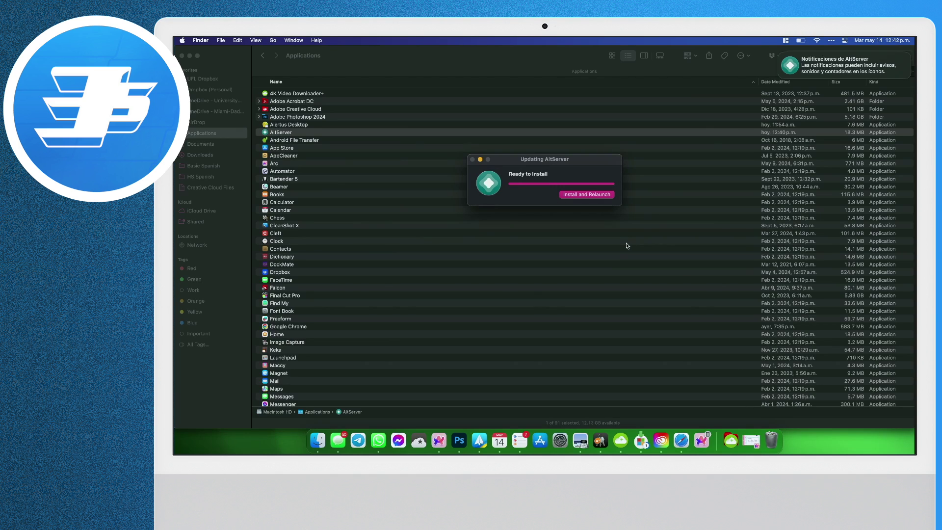
left_click(586, 194)
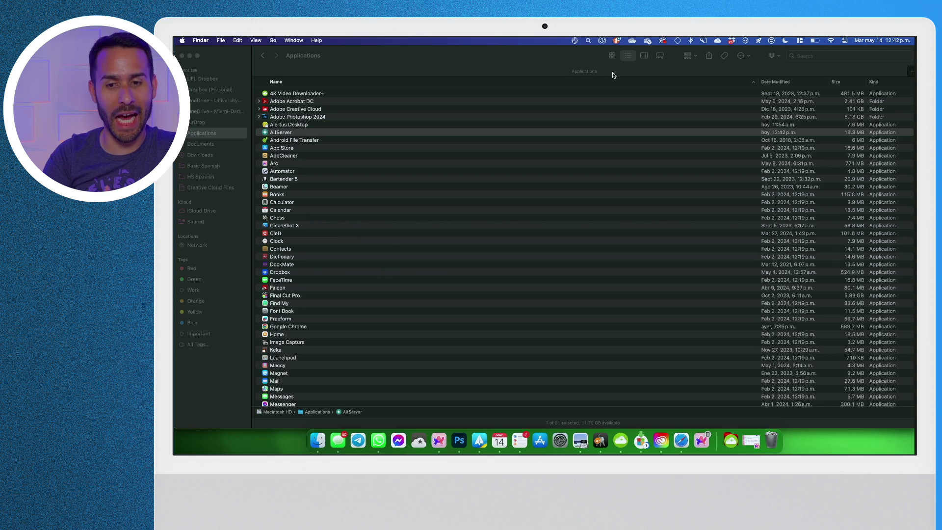
left_click(678, 41)
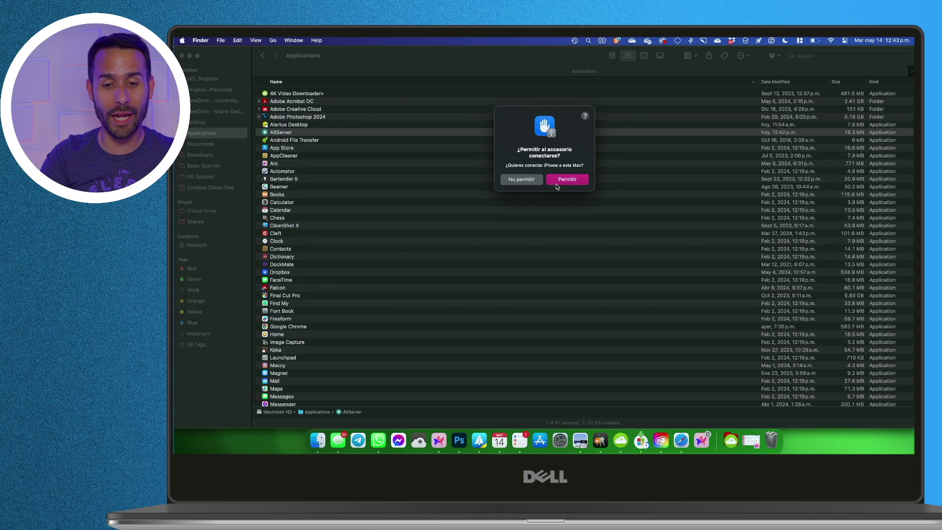
Step: Allow the iPhone to connect to the Mac and apply the option to show this iPhone when on Wi-Fi in its Finder settings
left_click(564, 180)
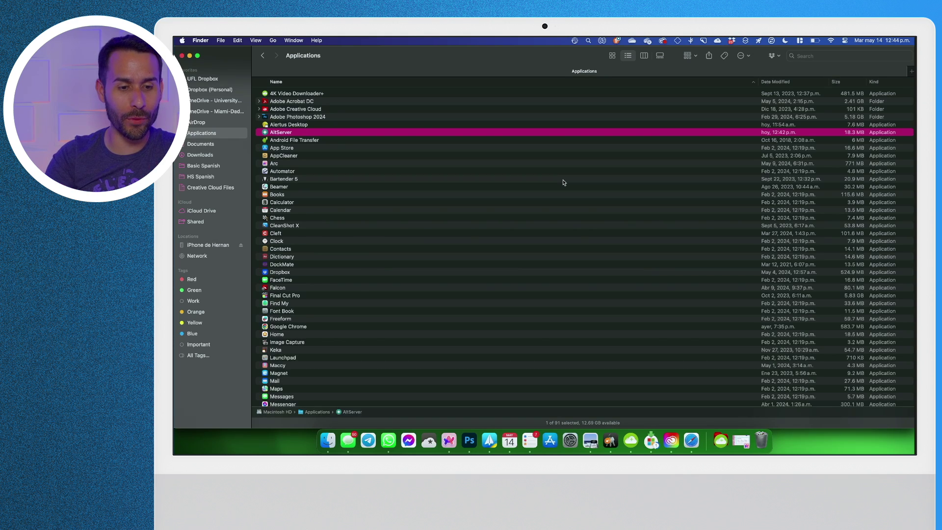
left_click(202, 245)
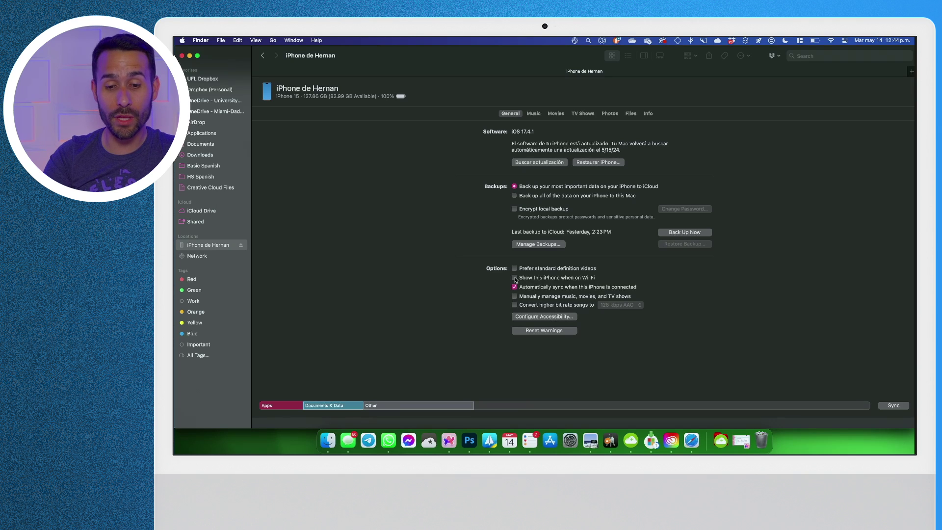
left_click(514, 278)
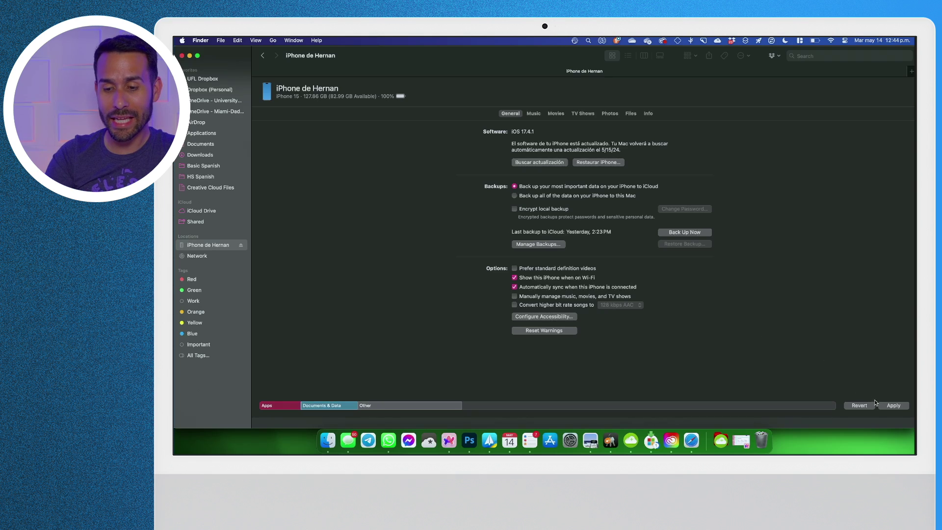
left_click(893, 406)
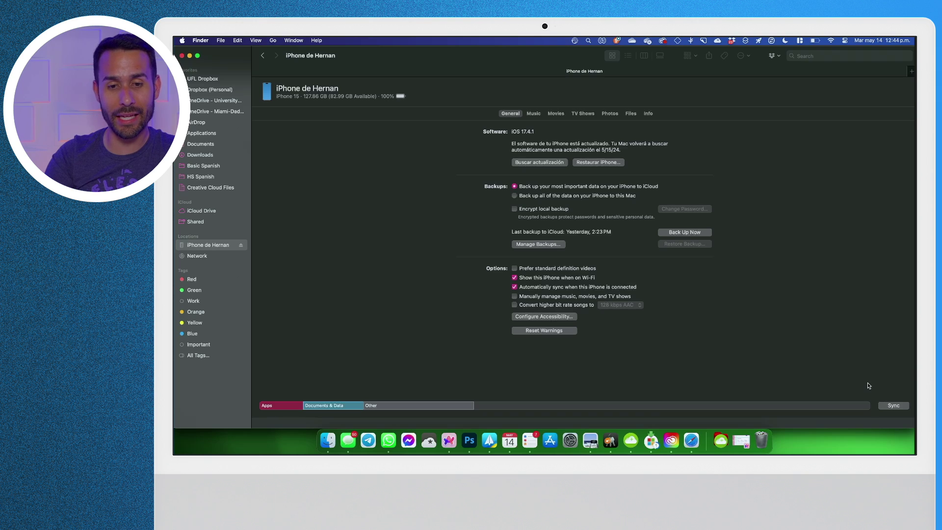